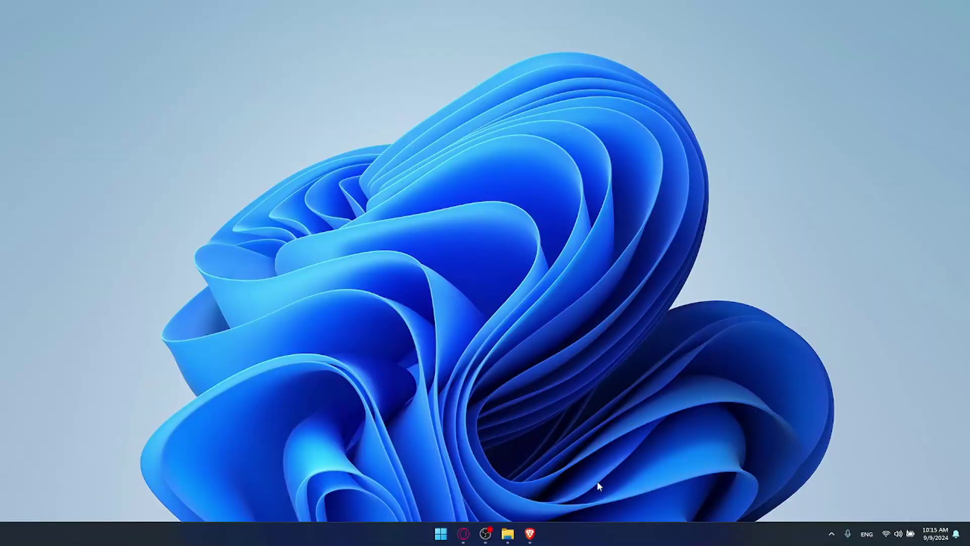
Step: Open Brave in a new tab and load trello.com from the address bar
left_click(529, 534)
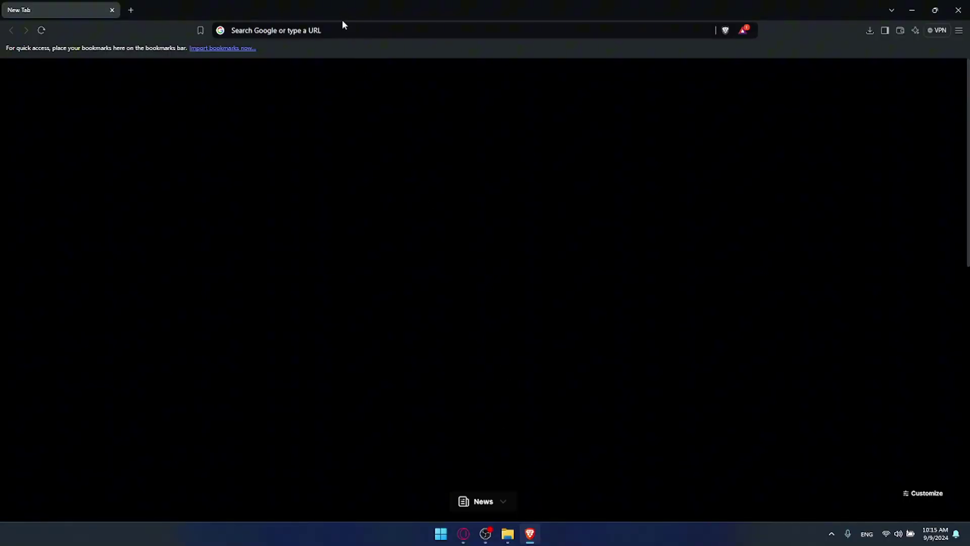
left_click(301, 32)
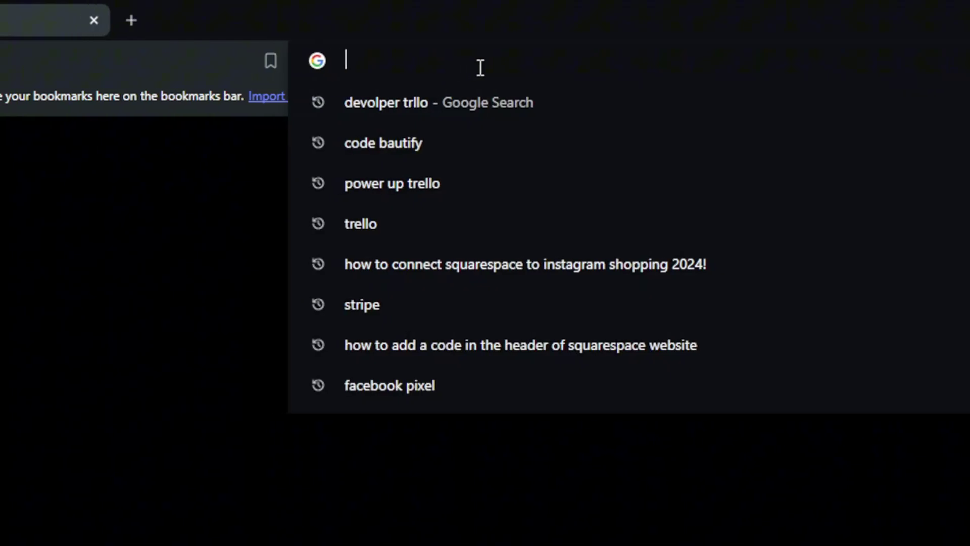
type("trello.")
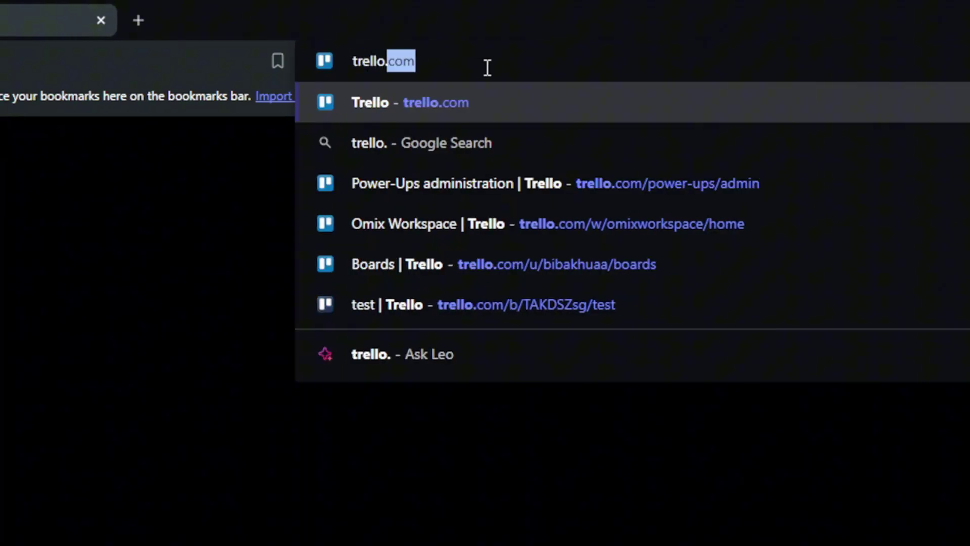
type("com")
key("Return")
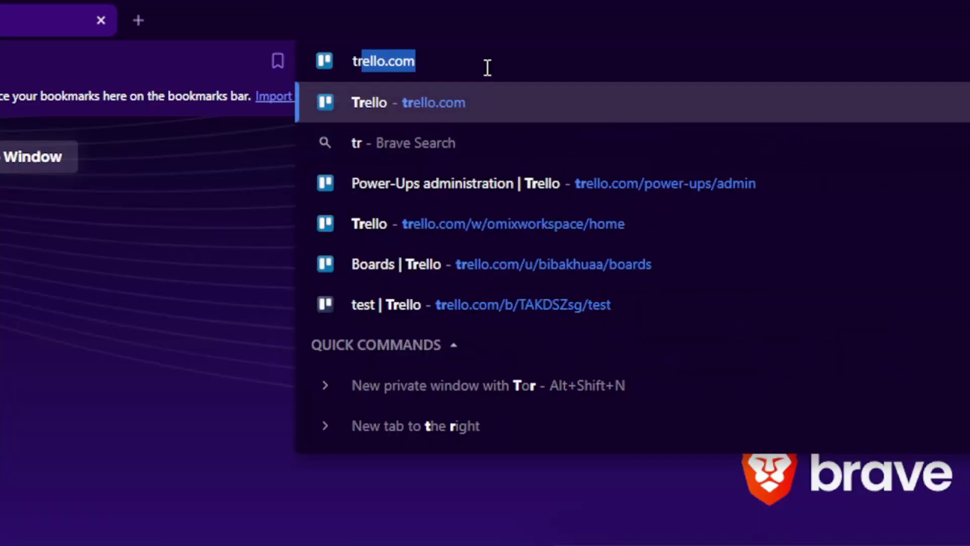
type("el")
key("Return")
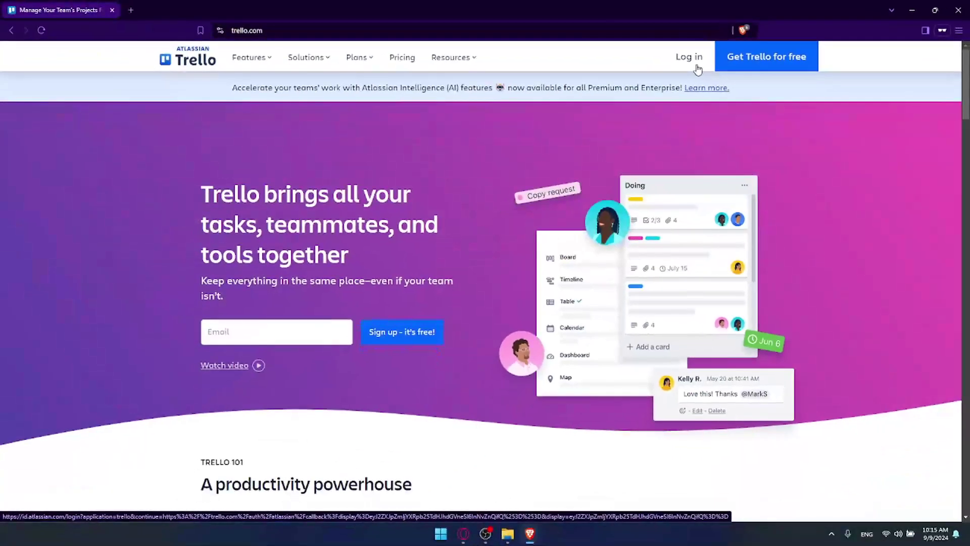
Step: Sign in to Trello through the account pages and dismiss the popular templates section
left_click(696, 66)
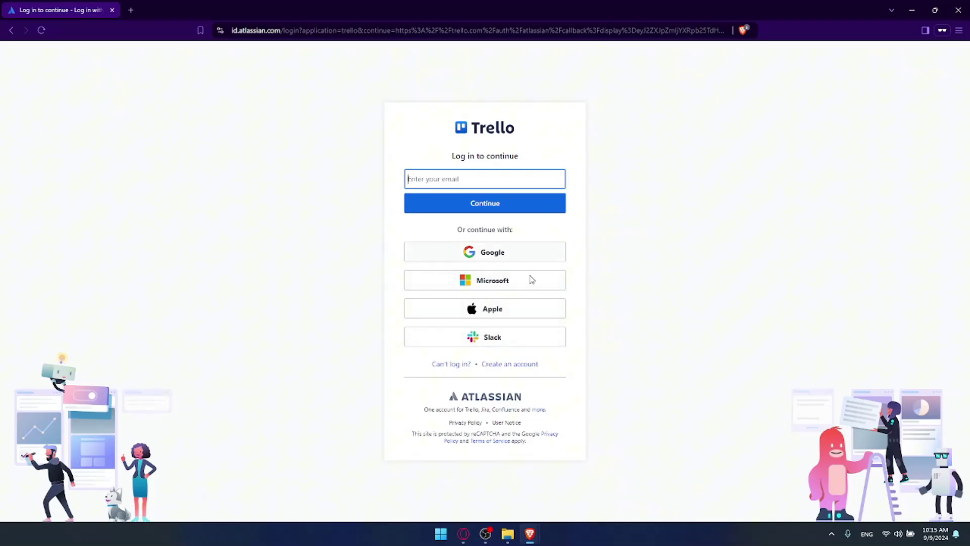
left_click(507, 369)
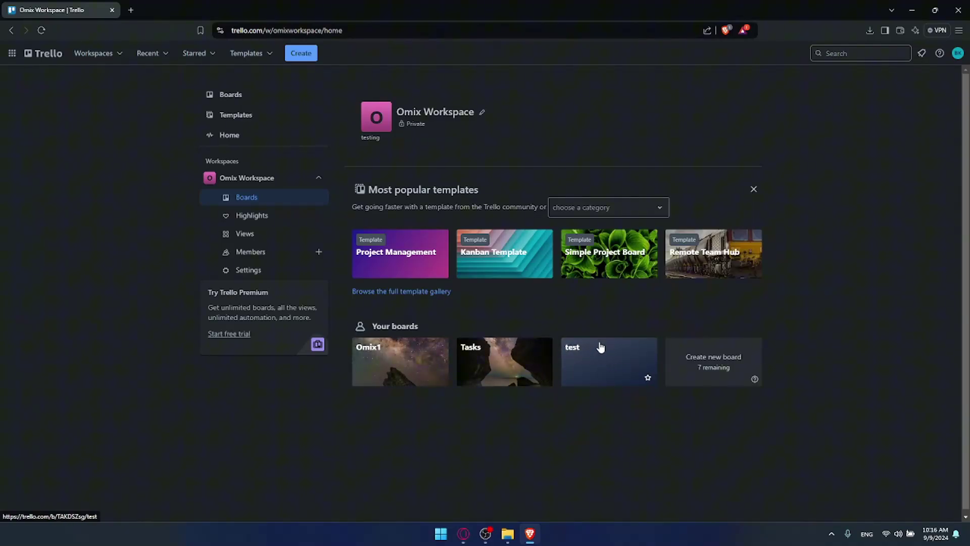
left_click(753, 189)
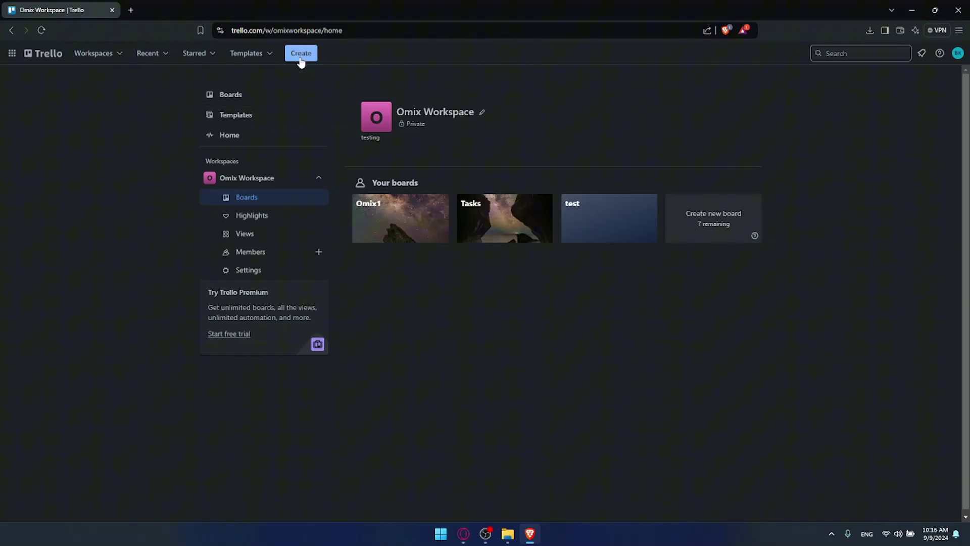
Step: Browse the full board templates gallery, scrolling through its featured categories
left_click(486, 119)
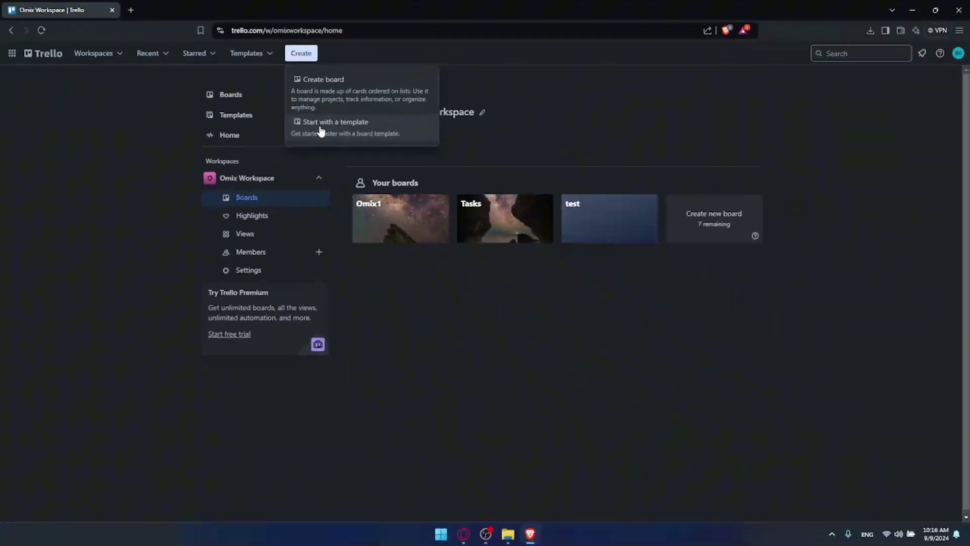
left_click(319, 131)
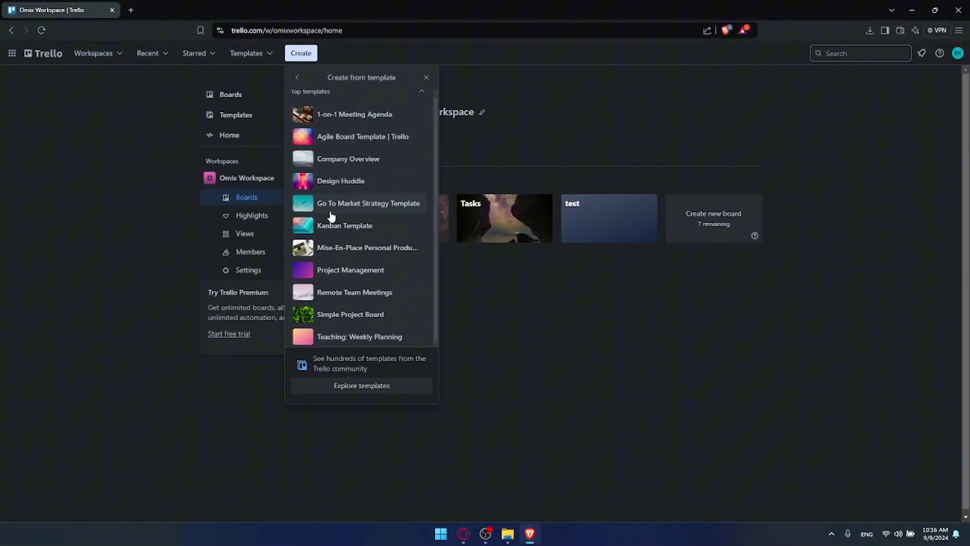
left_click(376, 386)
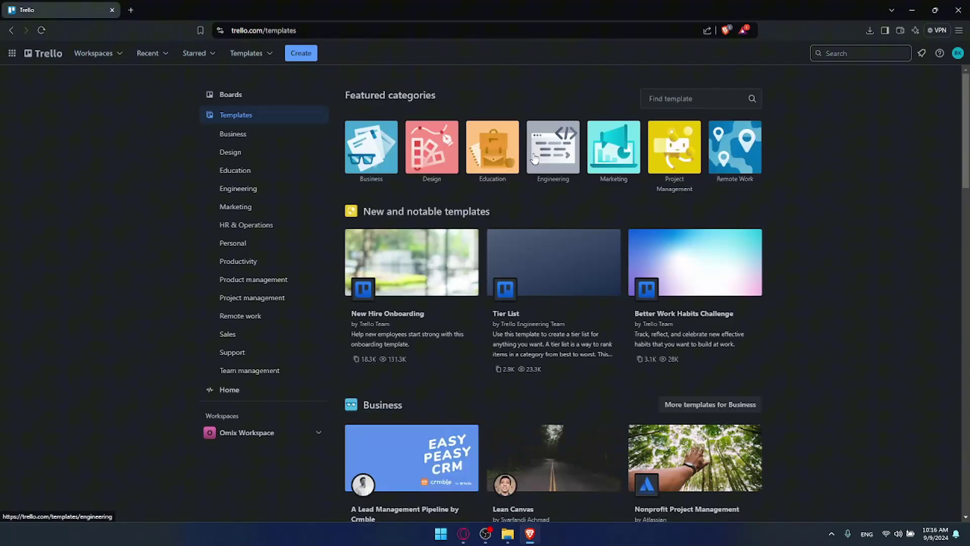
scroll(530, 156, "down", 15)
scroll(528, 166, "down", 6)
scroll(526, 167, "up", 20)
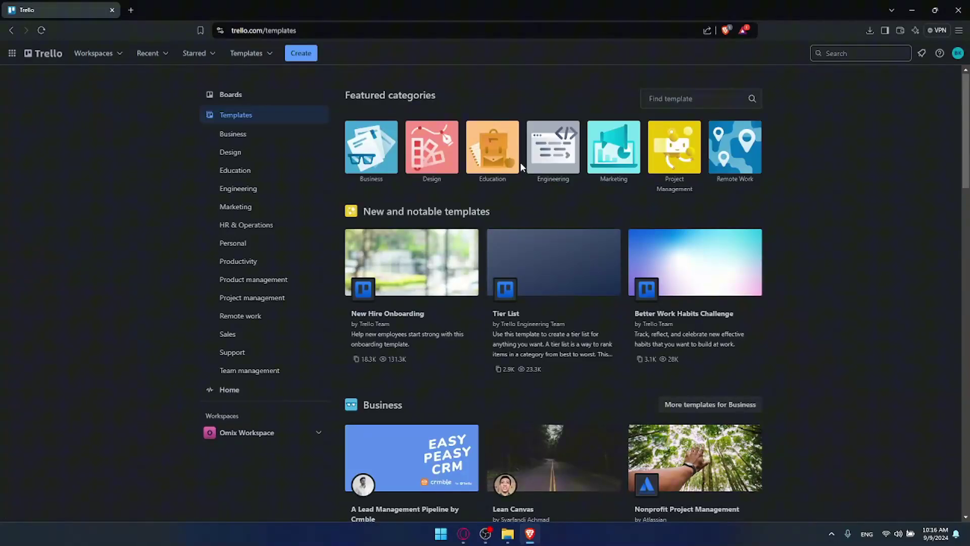
left_click(303, 54)
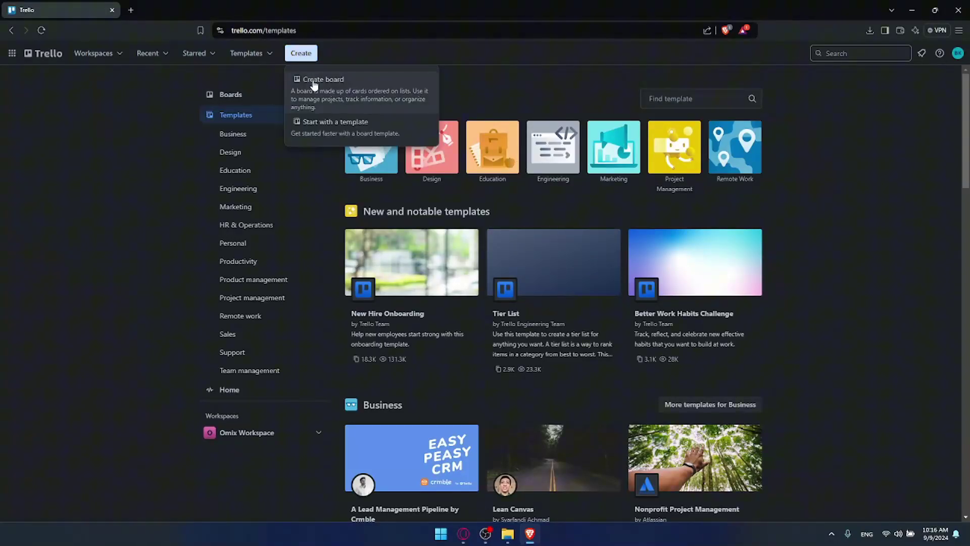
Step: Start a new board with the snowy mountain-peak photo as its background
left_click(312, 79)
left_click(421, 203)
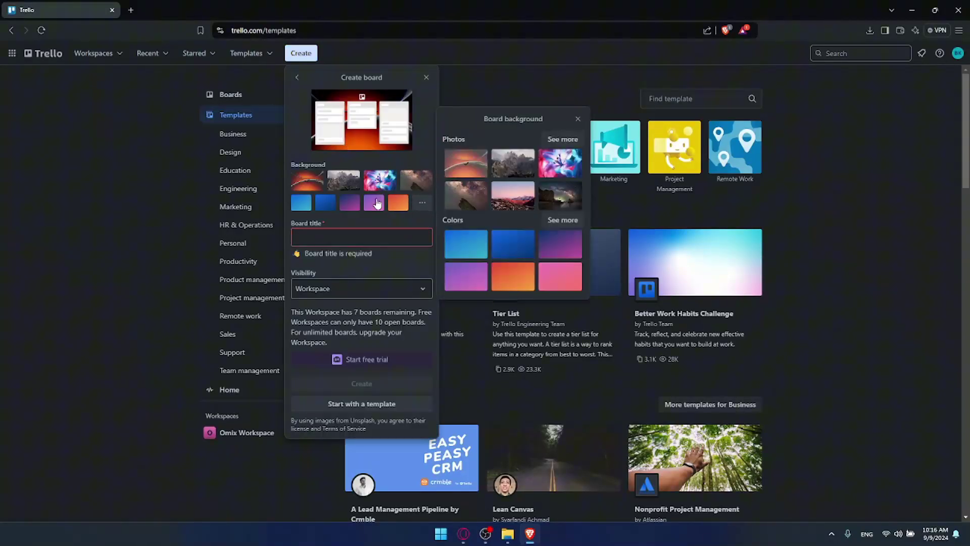
left_click(404, 182)
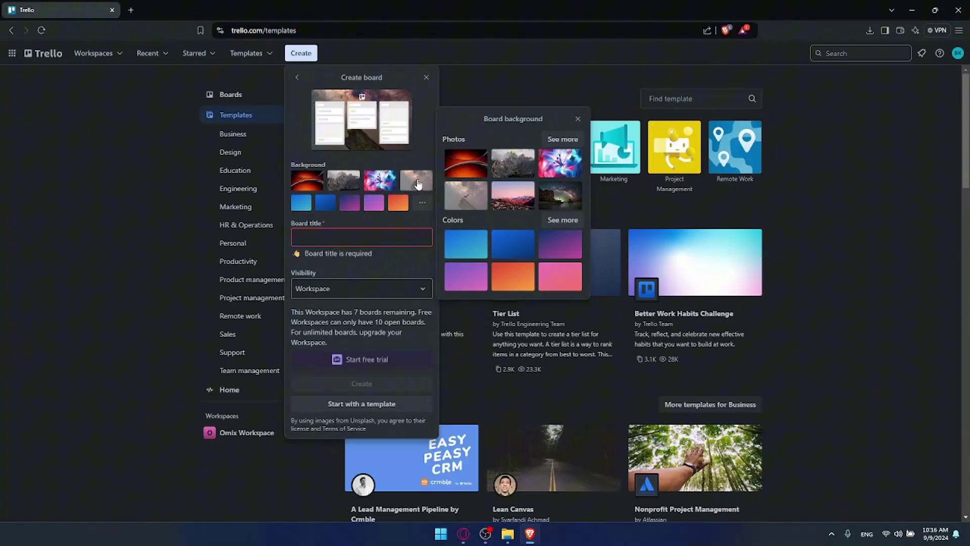
left_click(563, 139)
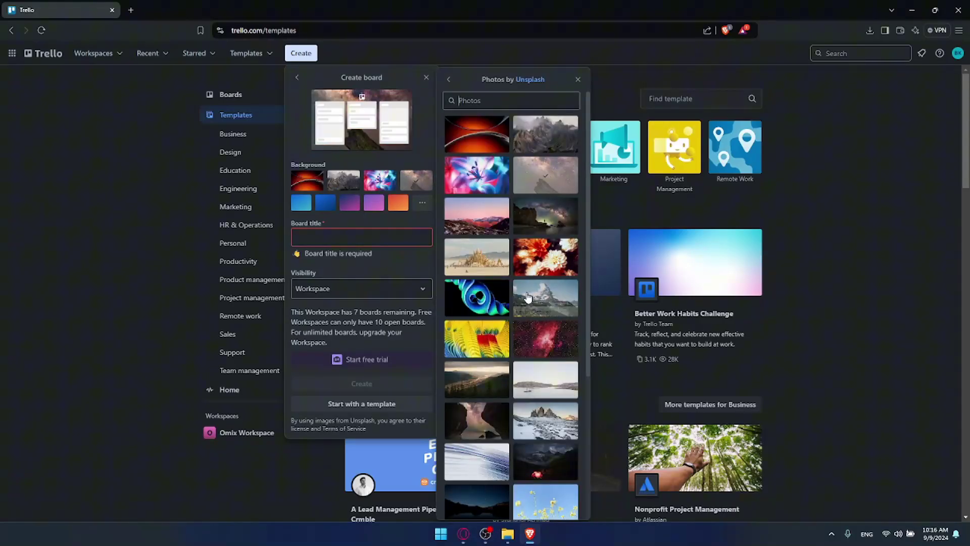
left_click(539, 302)
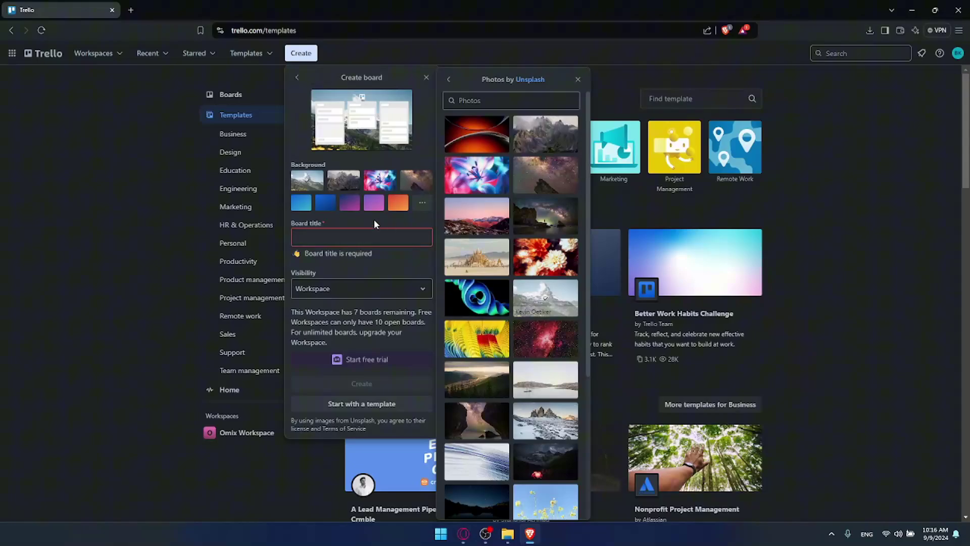
left_click(359, 236)
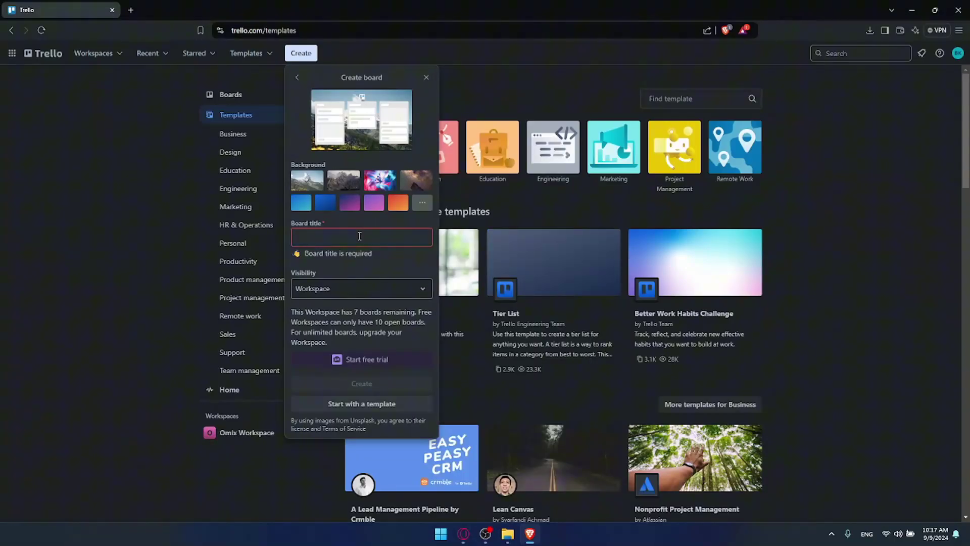
Step: Title the board hh and settle its visibility on Workspace
left_click(372, 238)
type("hh")
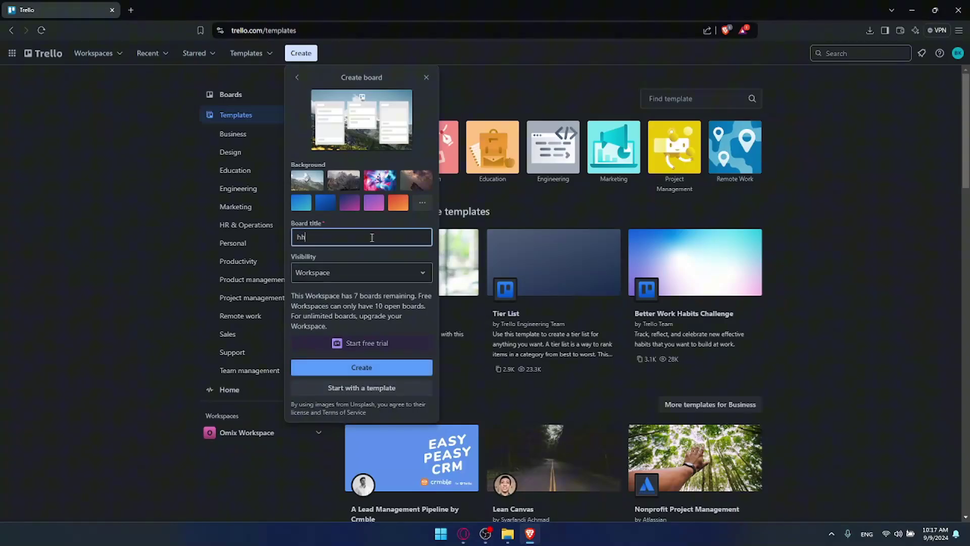
left_click(370, 273)
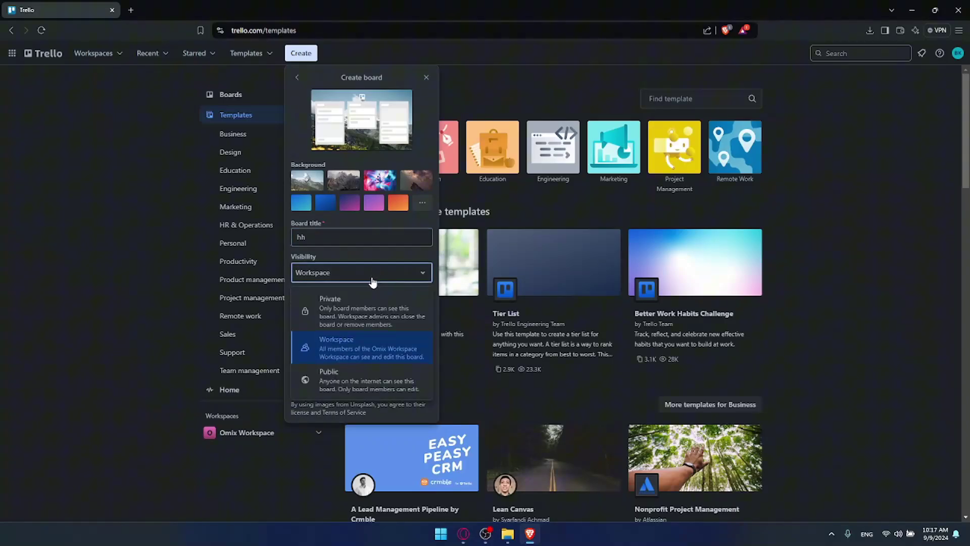
left_click(349, 299)
left_click(348, 275)
left_click(340, 335)
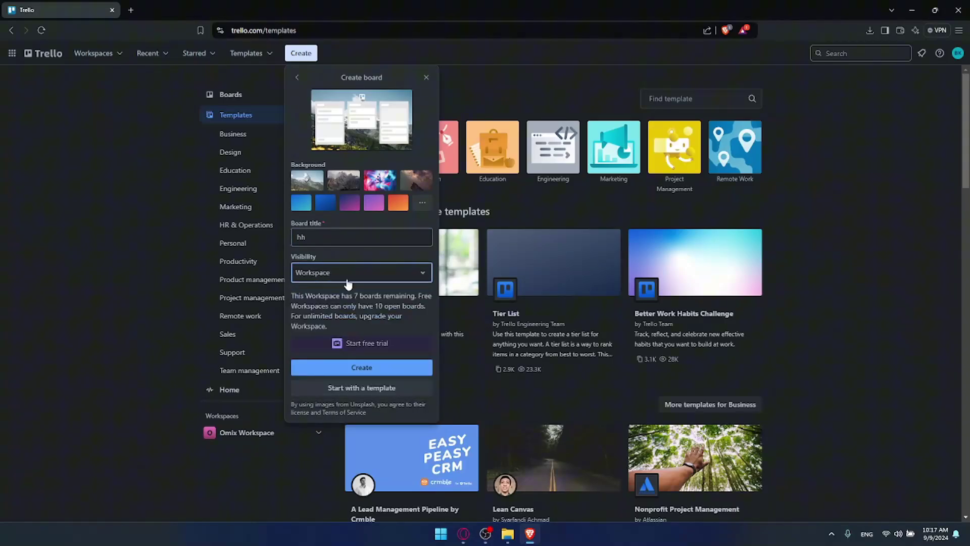
left_click(390, 280)
left_click(348, 379)
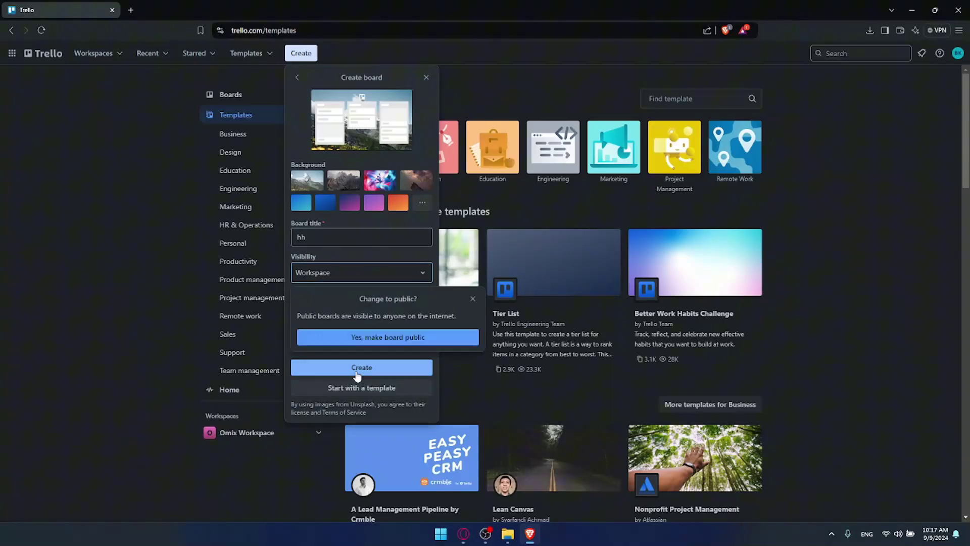
left_click(368, 336)
left_click(346, 282)
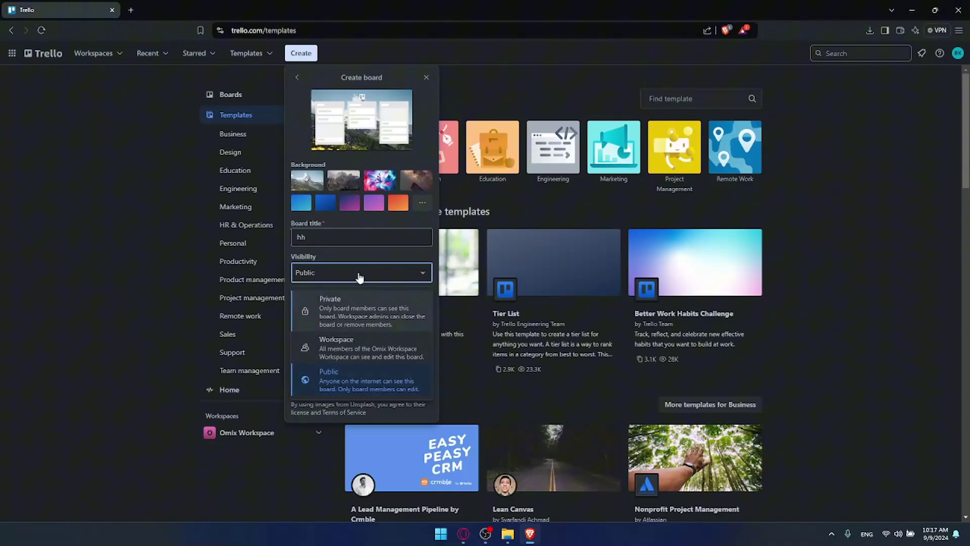
left_click(353, 348)
Step: Review the 10 open boards limit note and create the hh board
left_click(350, 301)
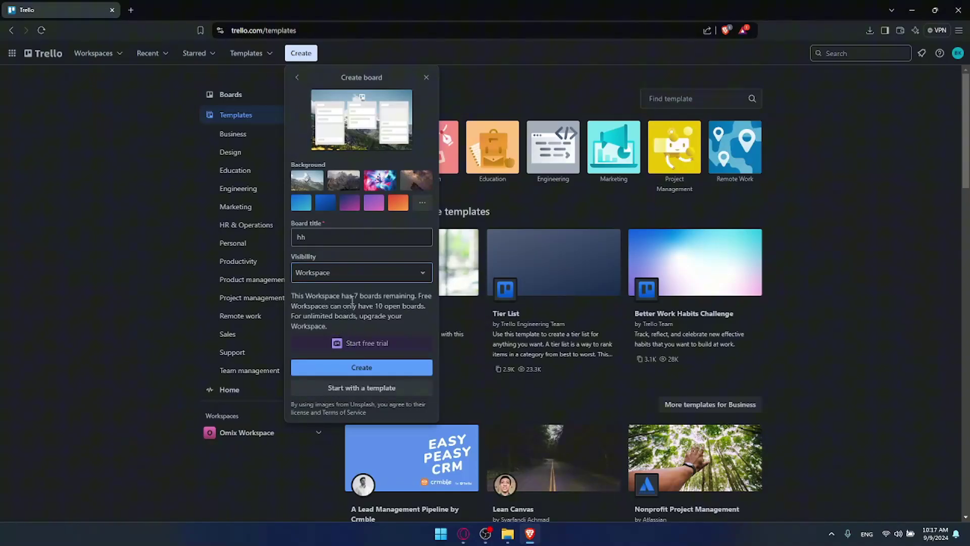
left_click_drag(292, 298, 399, 316)
left_click(358, 301)
left_click(391, 312)
left_click(354, 367)
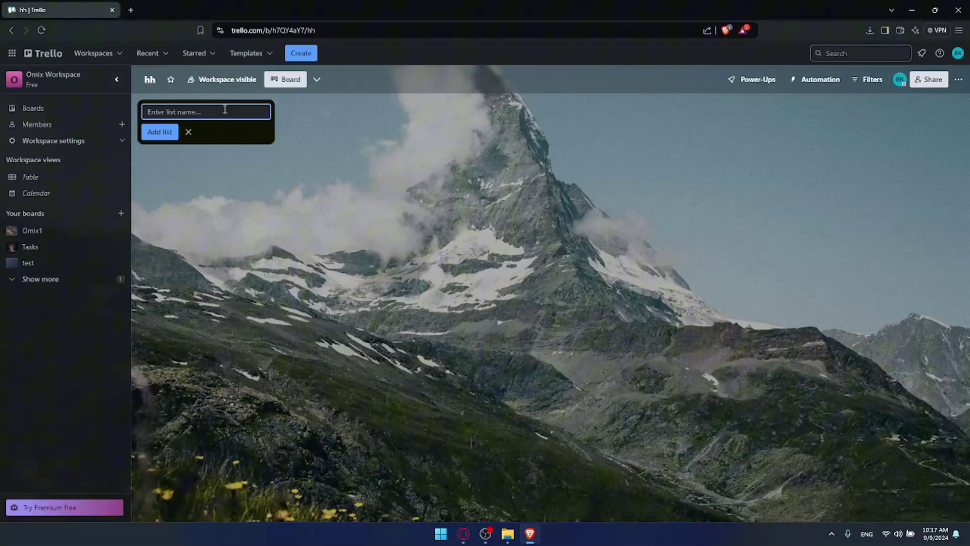
Step: Add lists named h, hh, hhh, hhhh and an extra h
type("h")
key("Return")
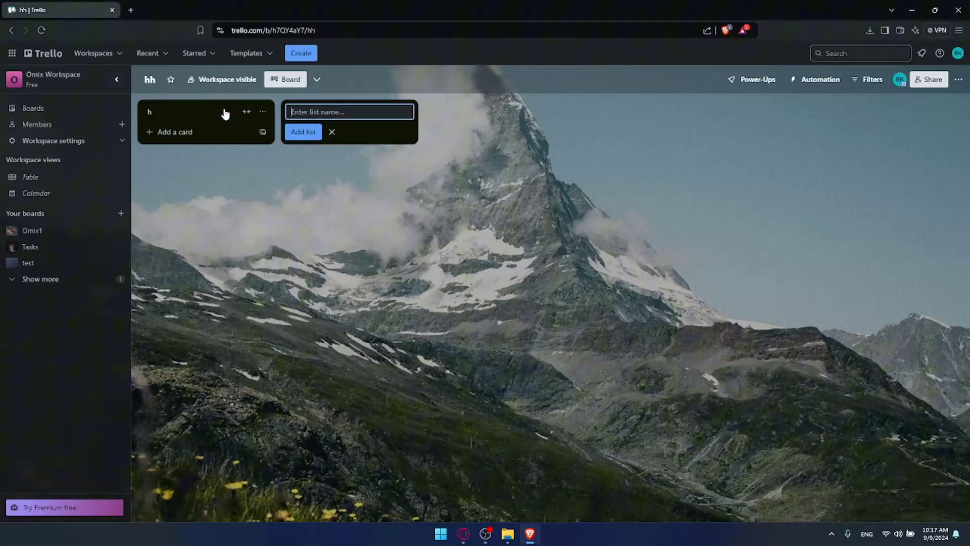
type("hh")
key("Return")
type("hhh")
key("Return")
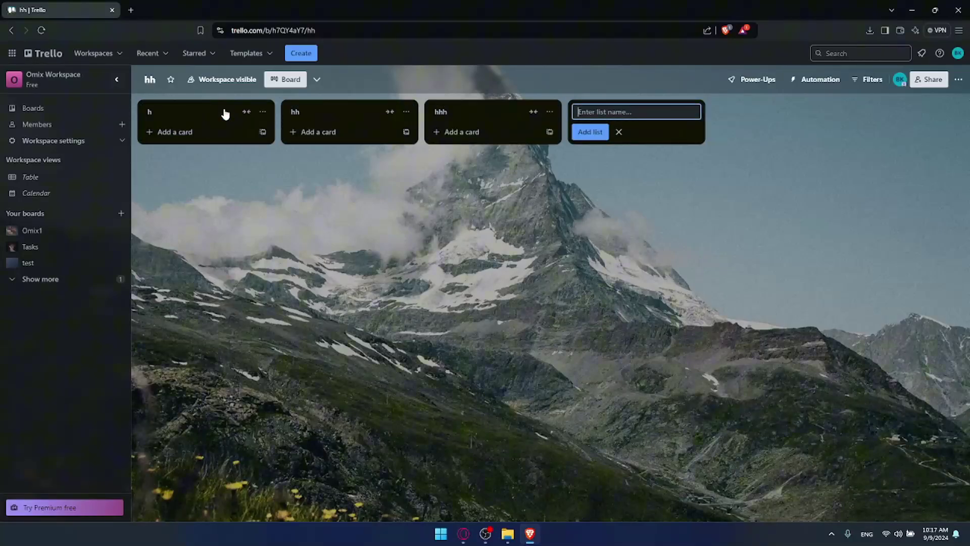
type("hhh")
key("Return")
type("h")
key("Return")
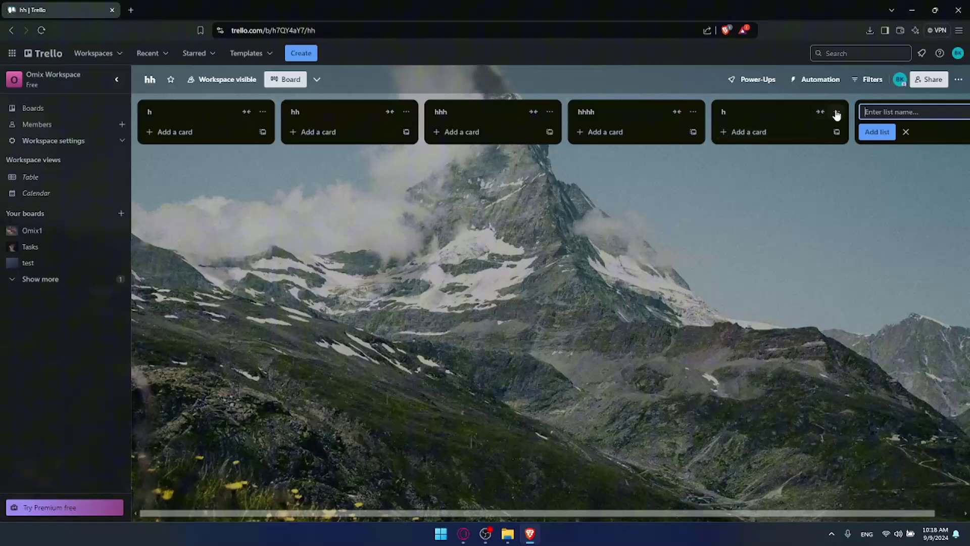
Step: Archive the extra fifth list h
left_click(837, 111)
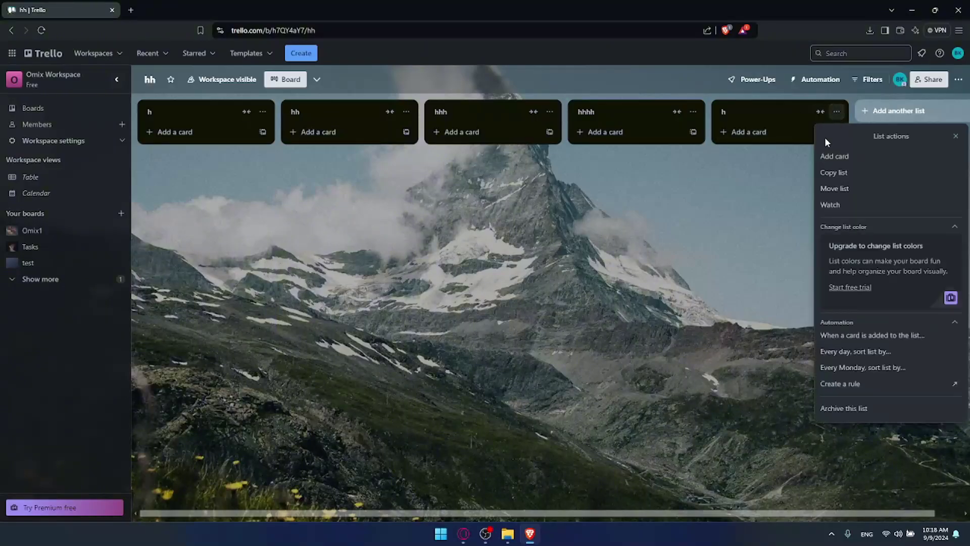
left_click(860, 408)
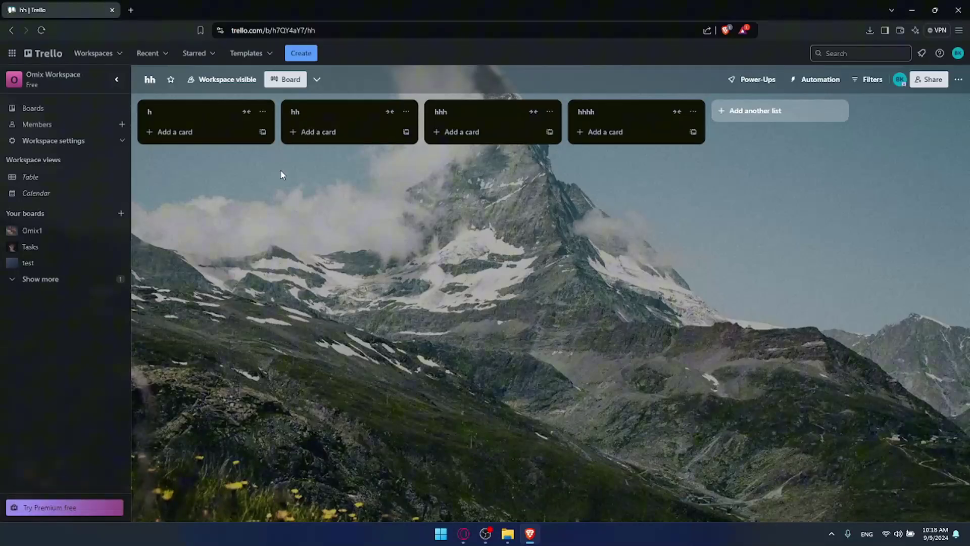
left_click(181, 112)
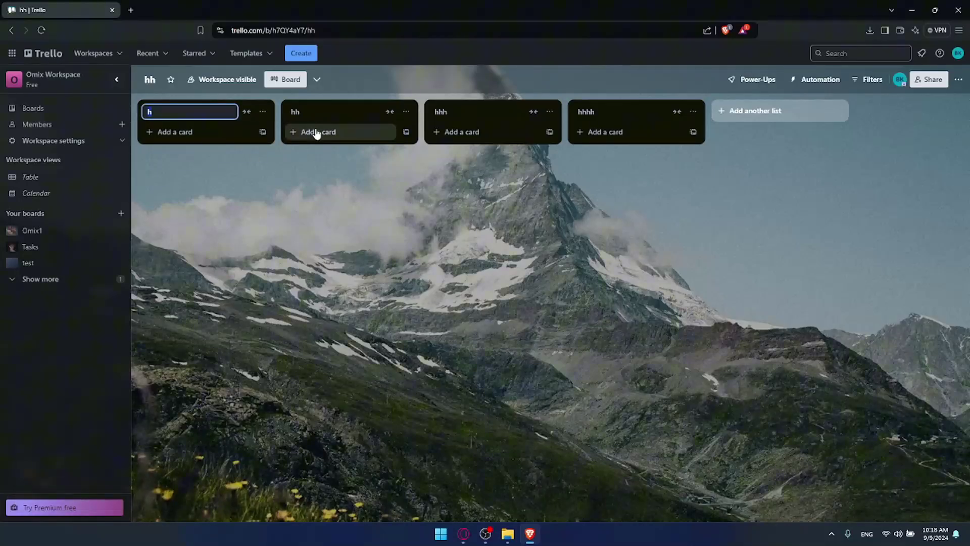
Step: Retitle lists h, hh, hhh, hhhh as waiting to get started, in progress, waiting for review, completed
type("tgin")
type("o get started")
left_click(323, 112)
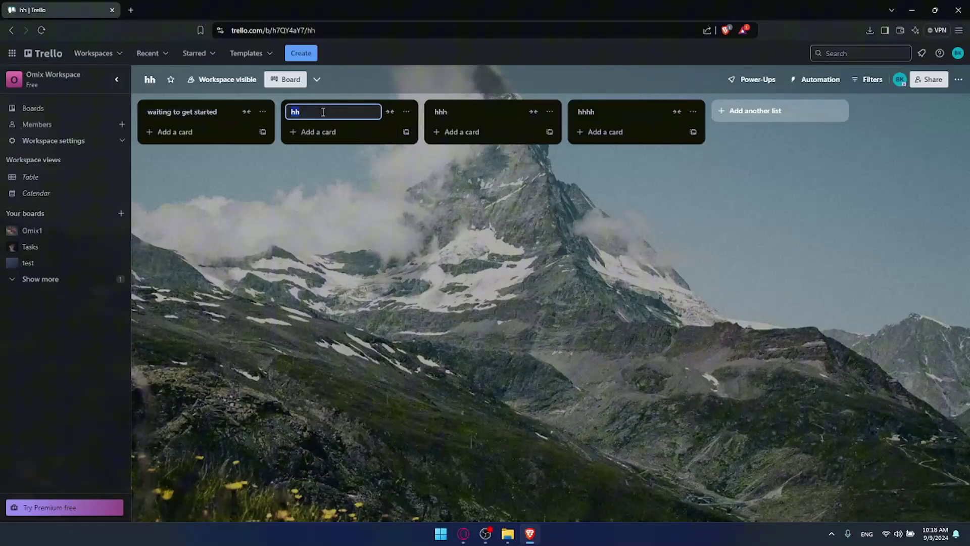
type("in progress")
left_click(463, 114)
type("wa")
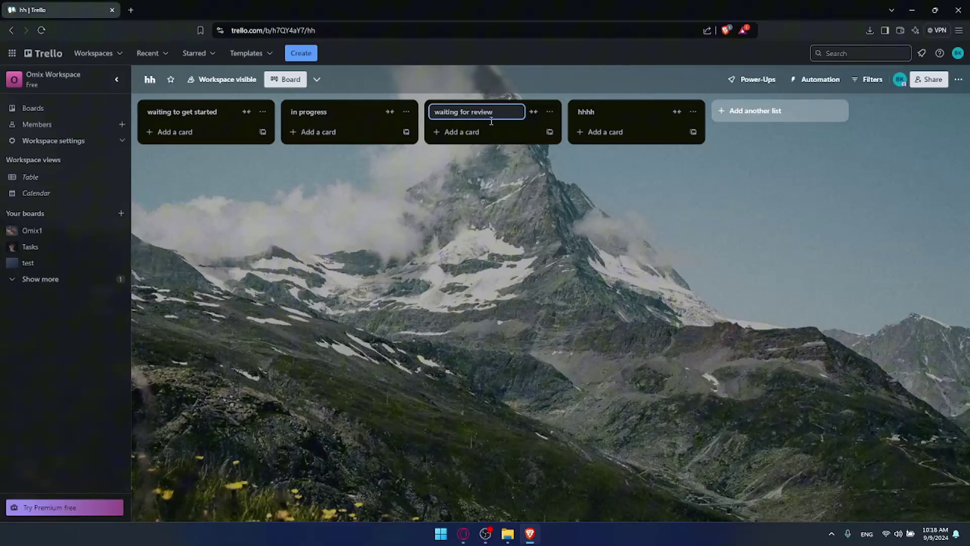
left_click(634, 113)
type("completed")
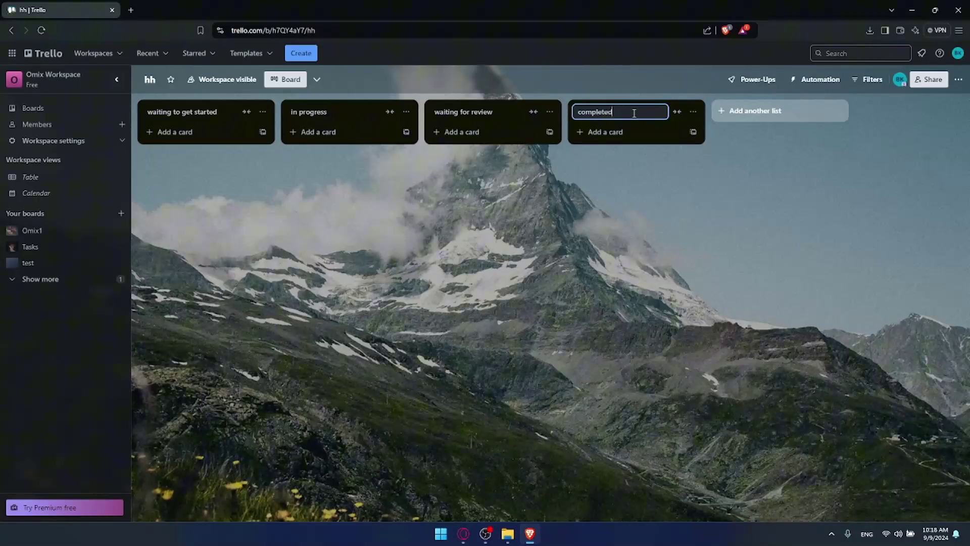
left_click(619, 213)
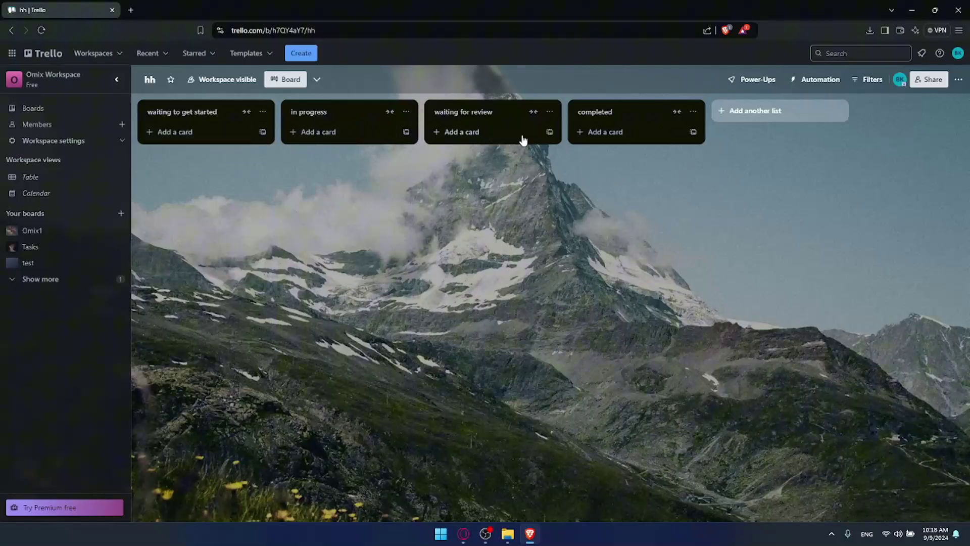
Step: Add cards h, hh, hh, hhh, hhhh to waiting to get started and archive the duplicate hh
left_click(204, 131)
left_click(169, 162)
left_click(177, 133)
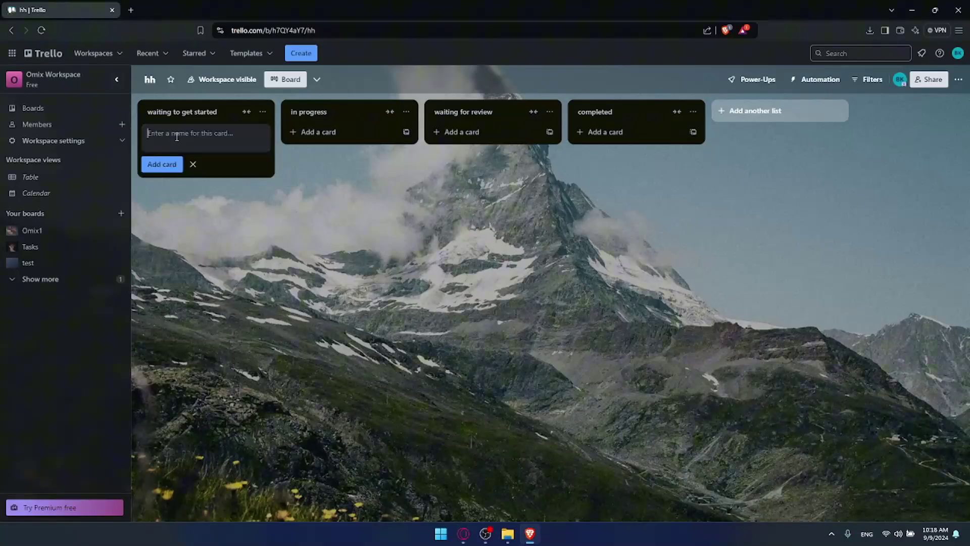
type("h")
key("Return")
type("hh")
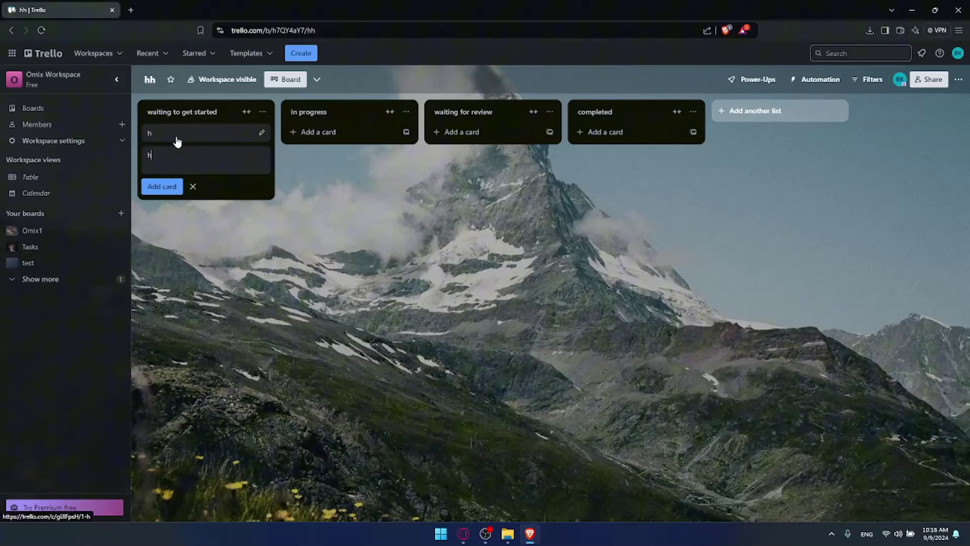
key("Return")
type("hh")
key("Return")
type("hhh")
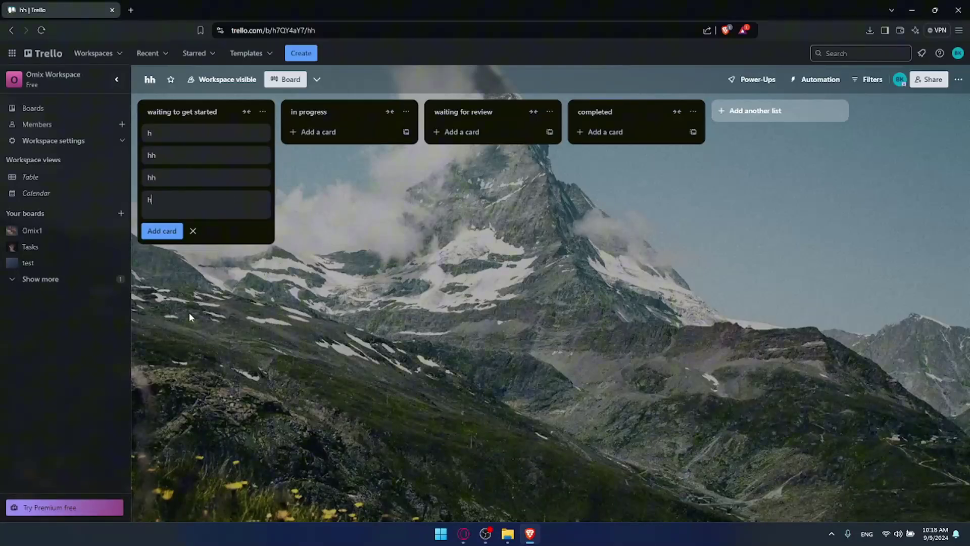
key("Return")
type("hhh")
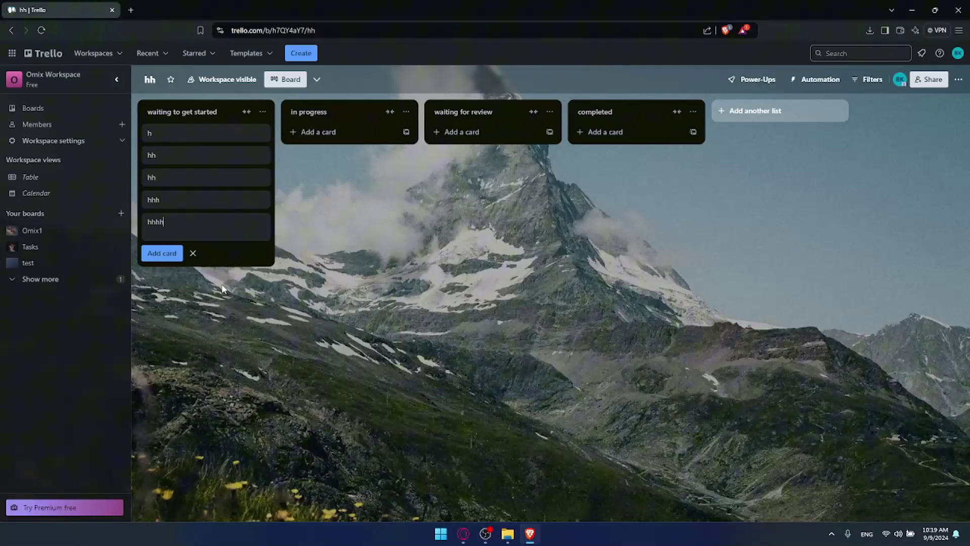
type("h")
key("Return")
left_click(250, 178)
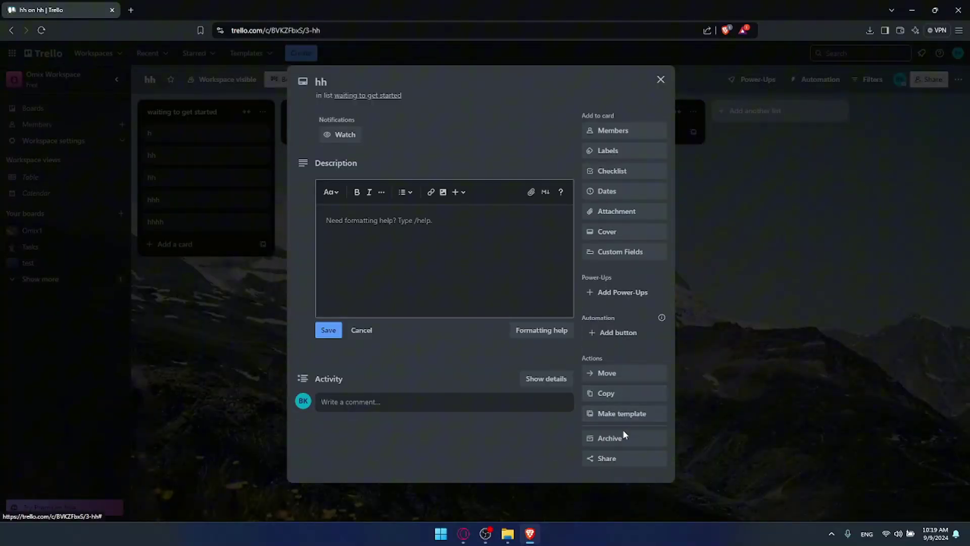
left_click(622, 436)
Step: Permanently delete the duplicate hh card, then move card h to in progress and back
left_click(624, 491)
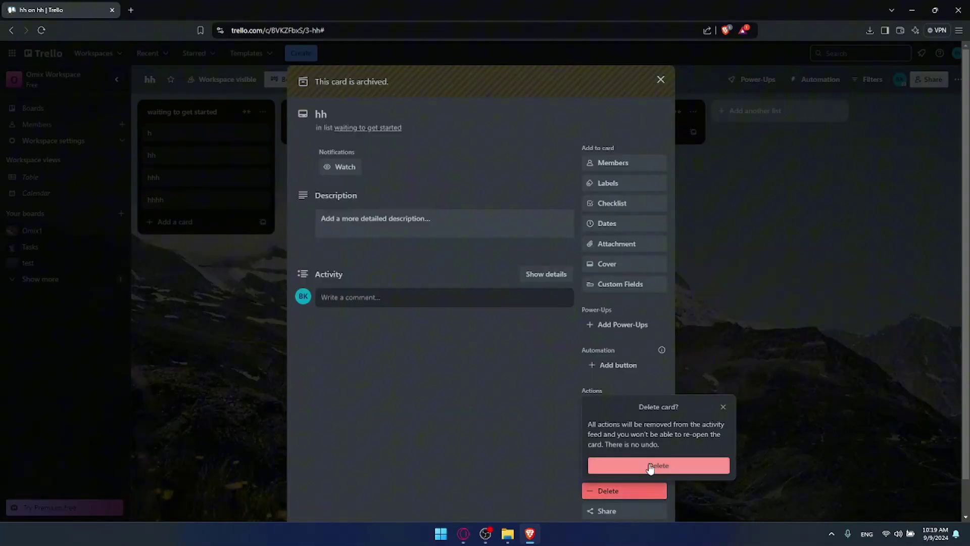
left_click(650, 465)
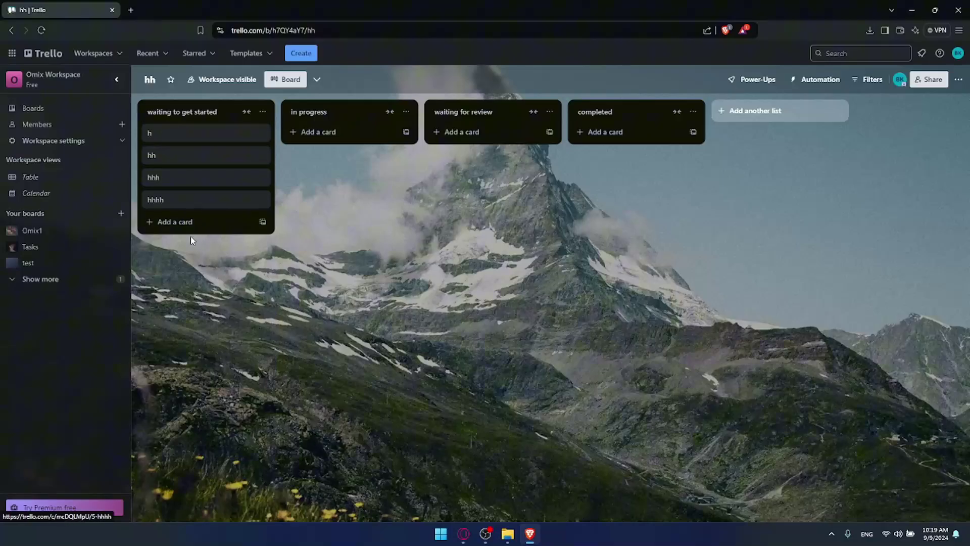
left_click_drag(199, 134, 329, 132)
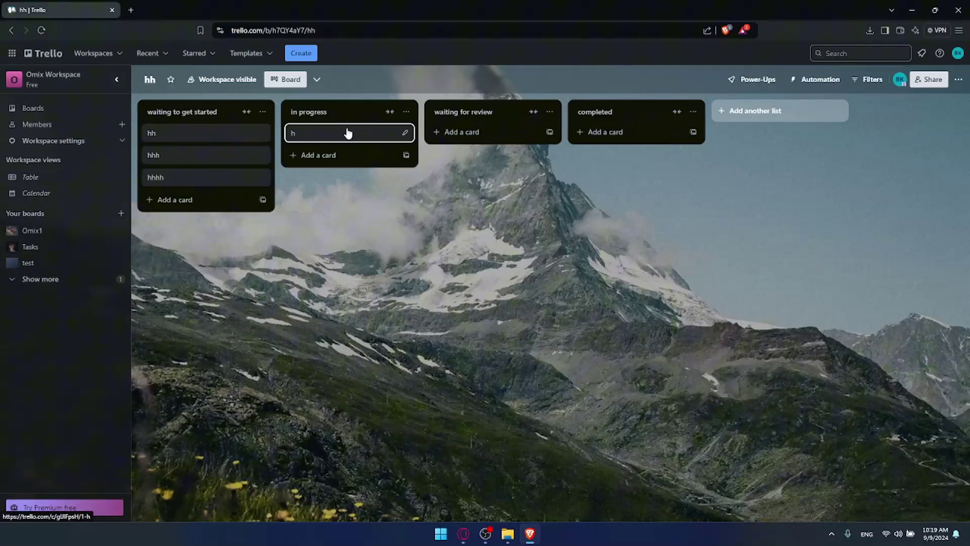
left_click_drag(333, 142, 202, 136)
left_click(197, 139)
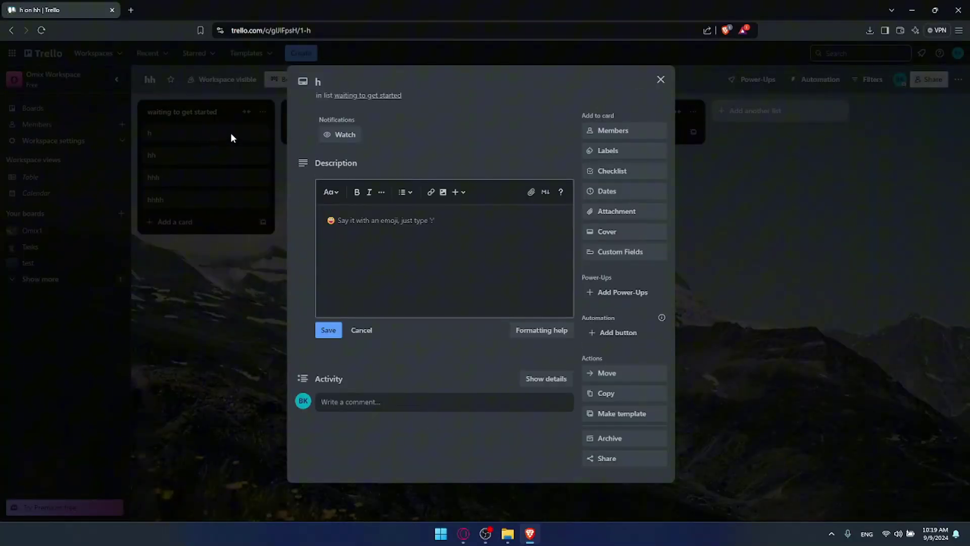
Step: Assign the board member to card h
left_click(612, 130)
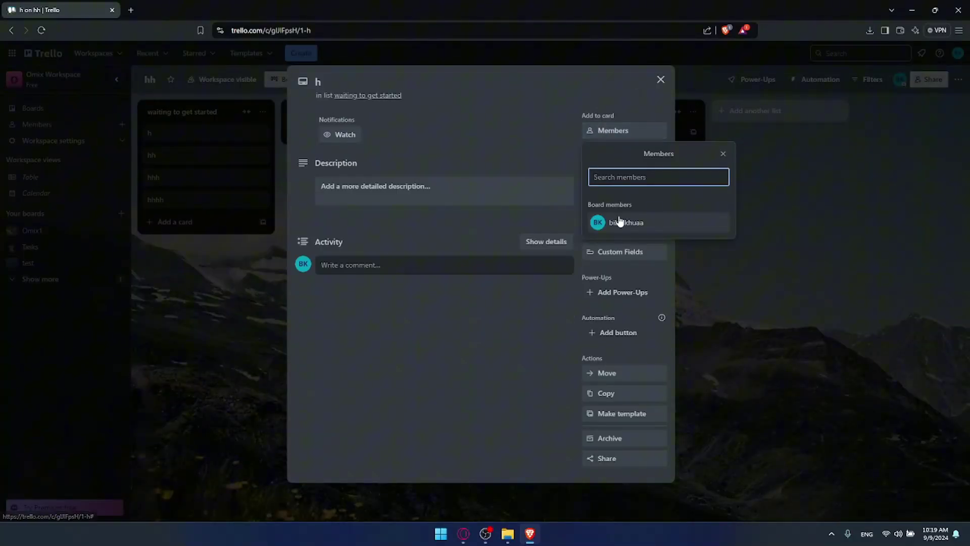
left_click(597, 223)
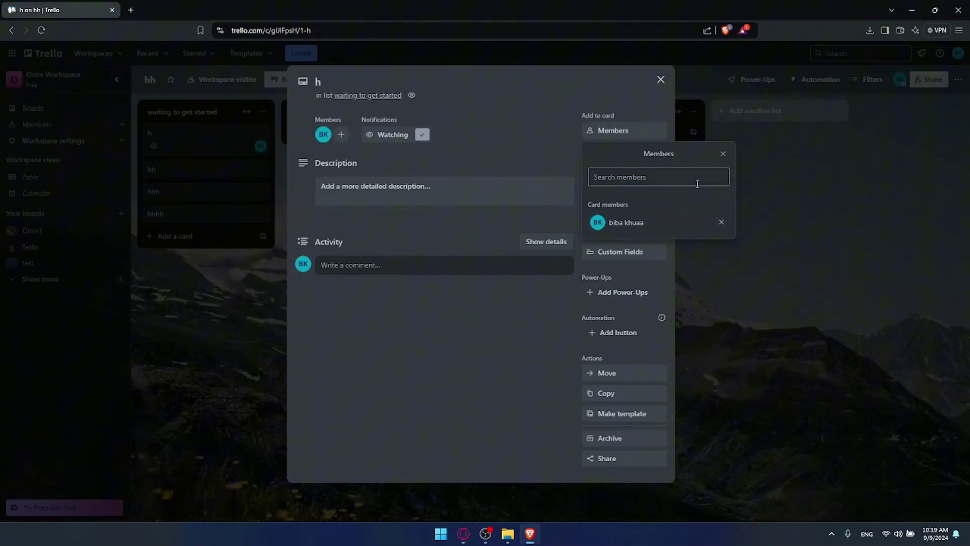
left_click(723, 154)
left_click(615, 151)
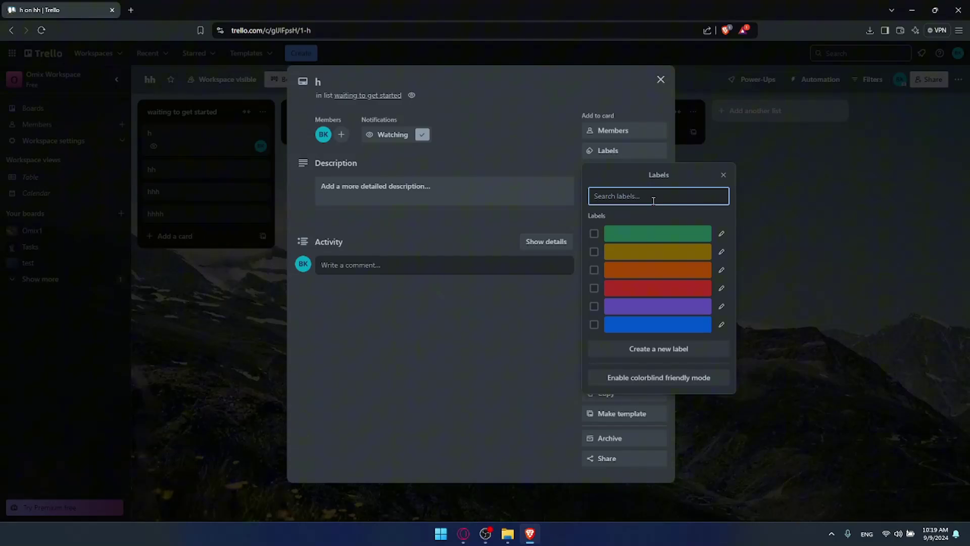
Step: Create a bright red label named 'priority' and apply it to card h
type("prioro")
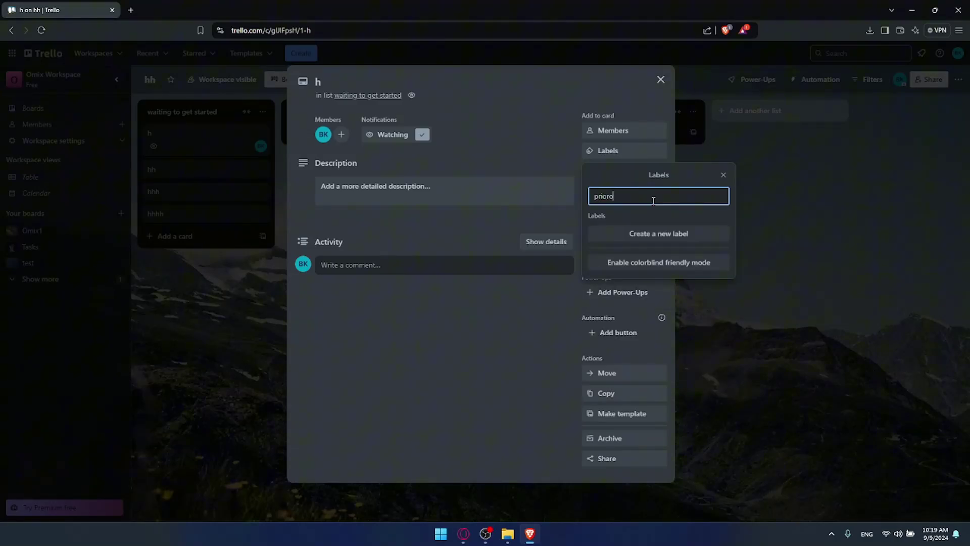
key("BackSpace")
key("BackSpace")
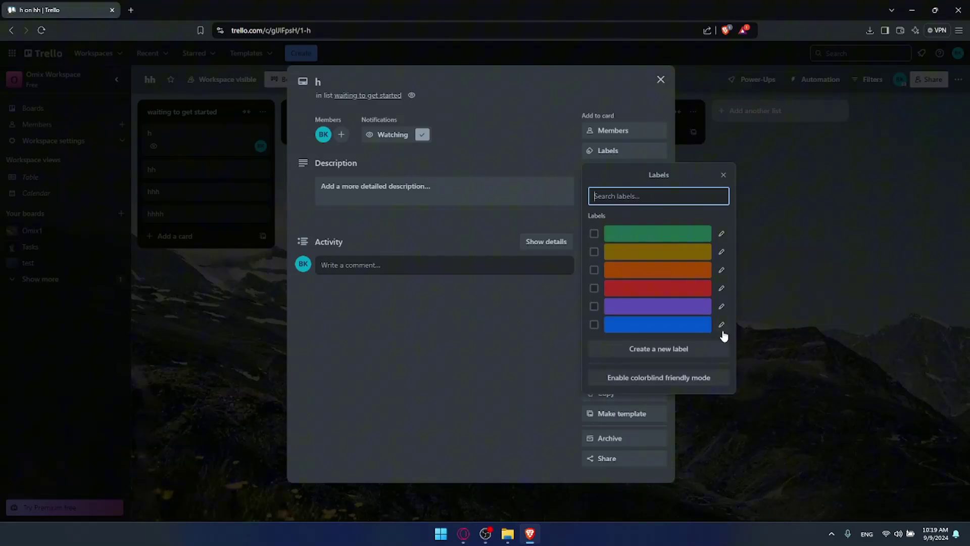
left_click(668, 352)
type("priority")
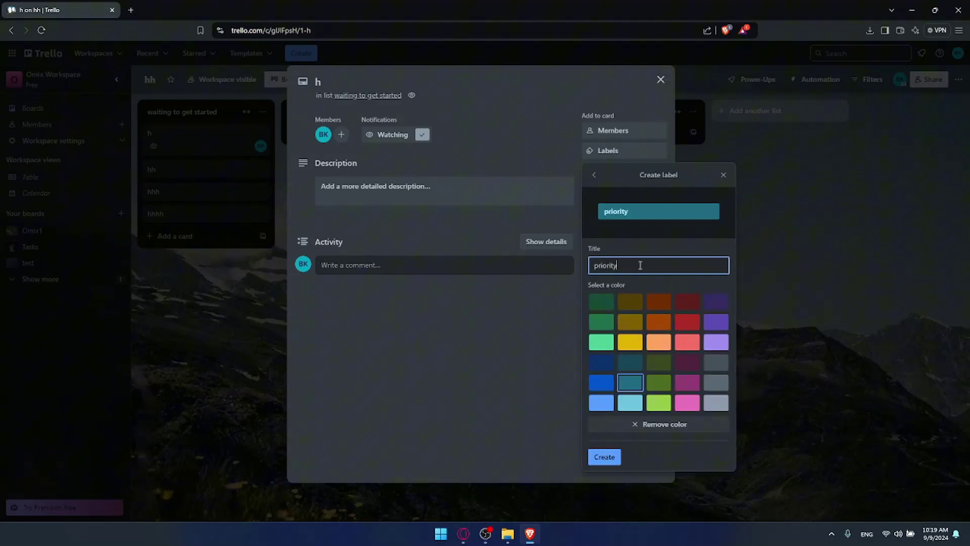
left_click(687, 304)
left_click(687, 322)
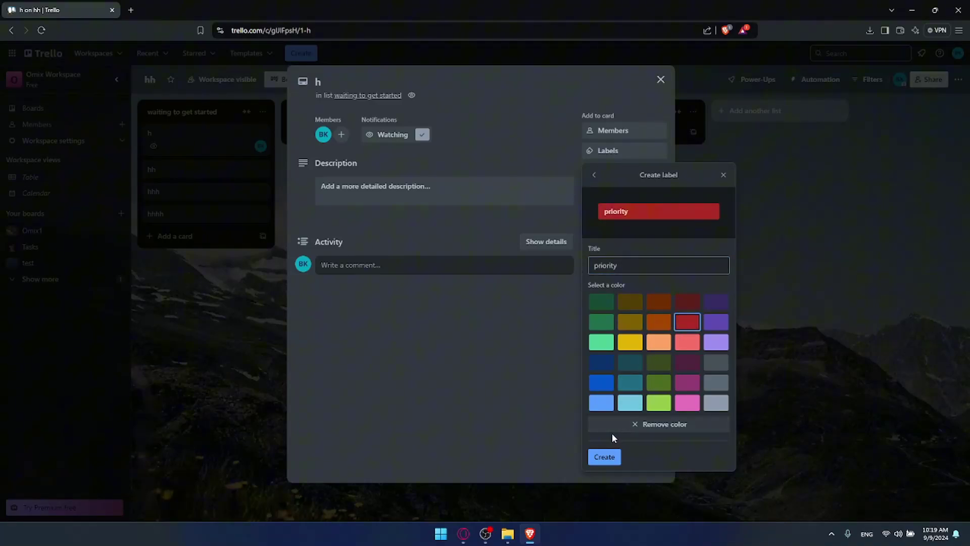
left_click(617, 458)
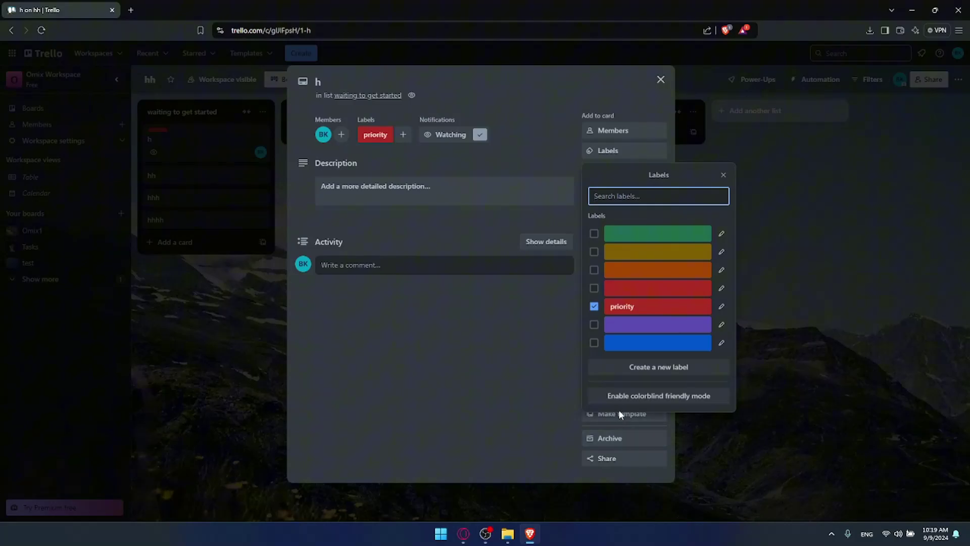
left_click(591, 305)
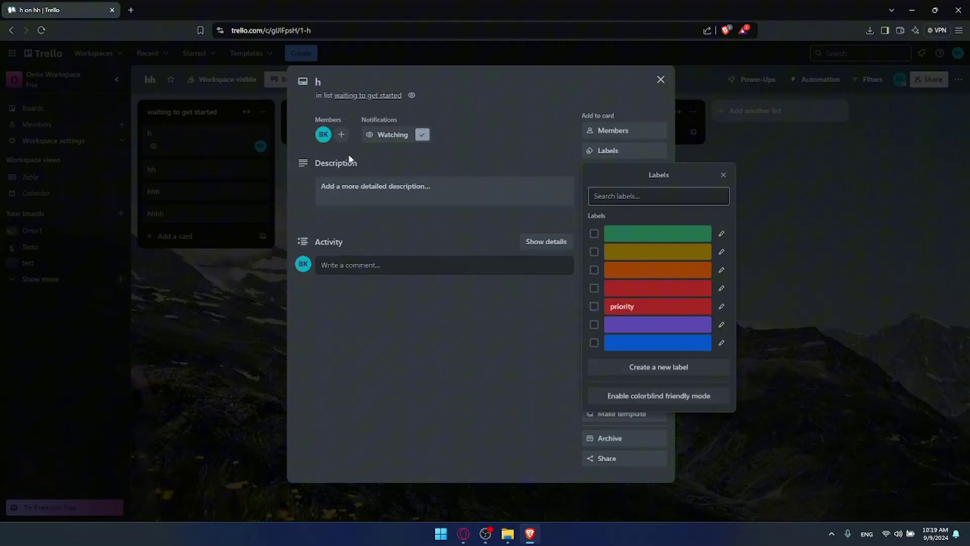
left_click(593, 306)
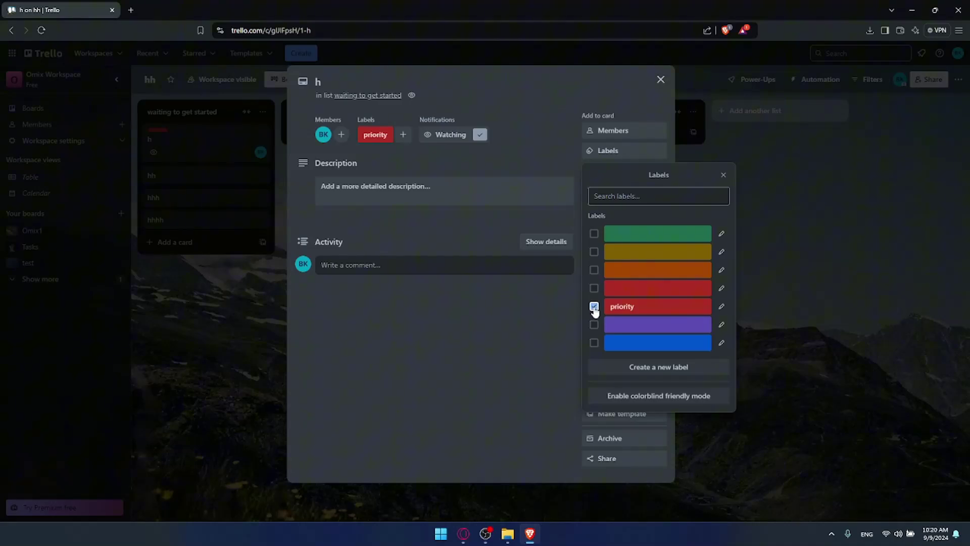
left_click(509, 260)
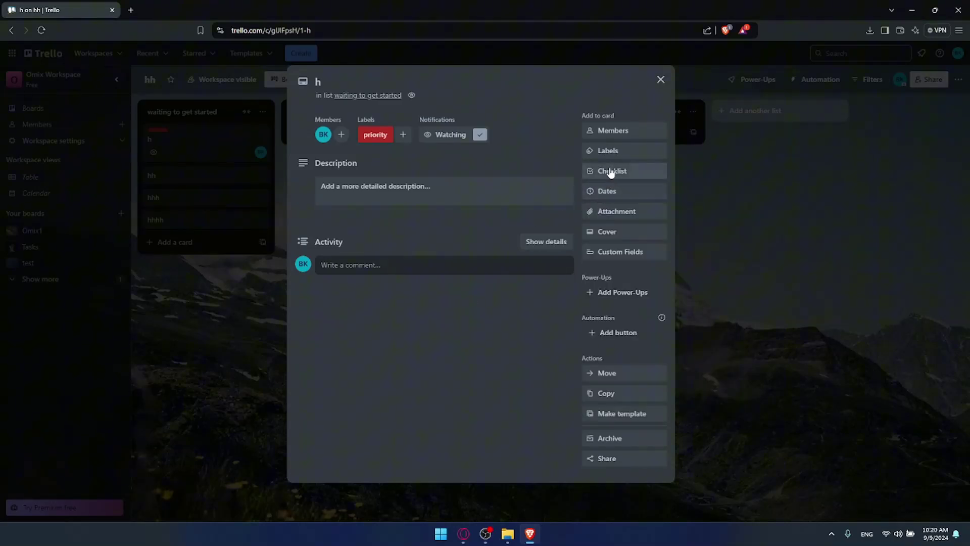
Step: Attach the photo pexels-danbuilds-633409.jpg to card h so it becomes its cover image
left_click(623, 195)
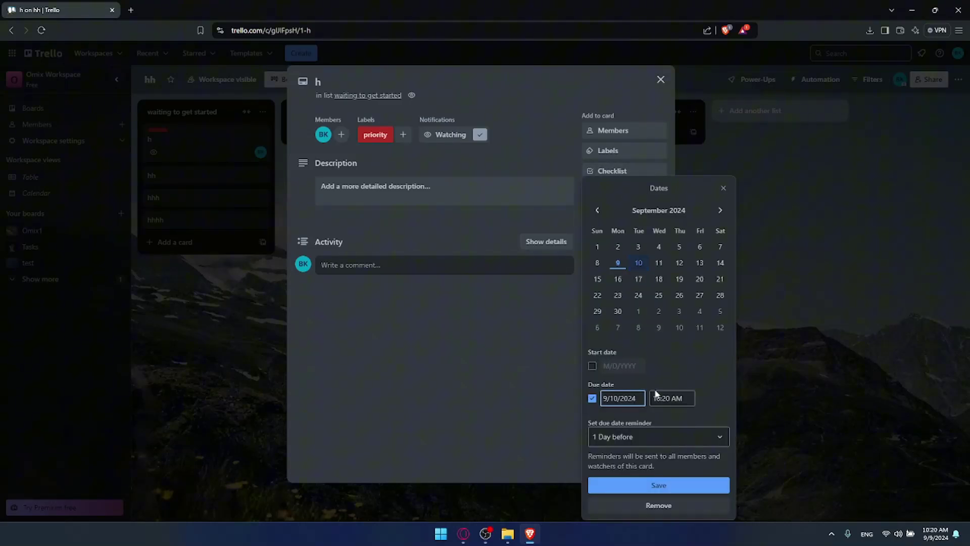
left_click(724, 190)
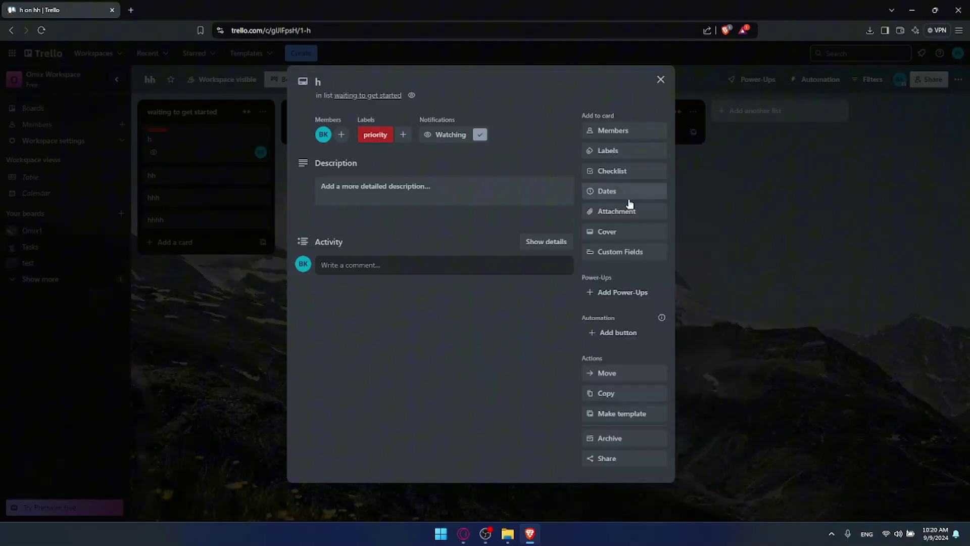
left_click(626, 211)
left_click(646, 264)
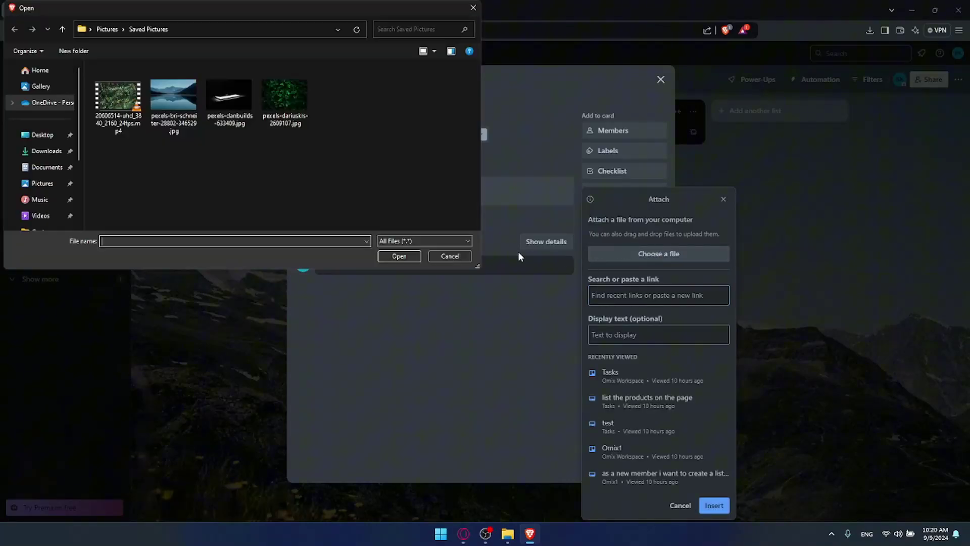
double_click(228, 96)
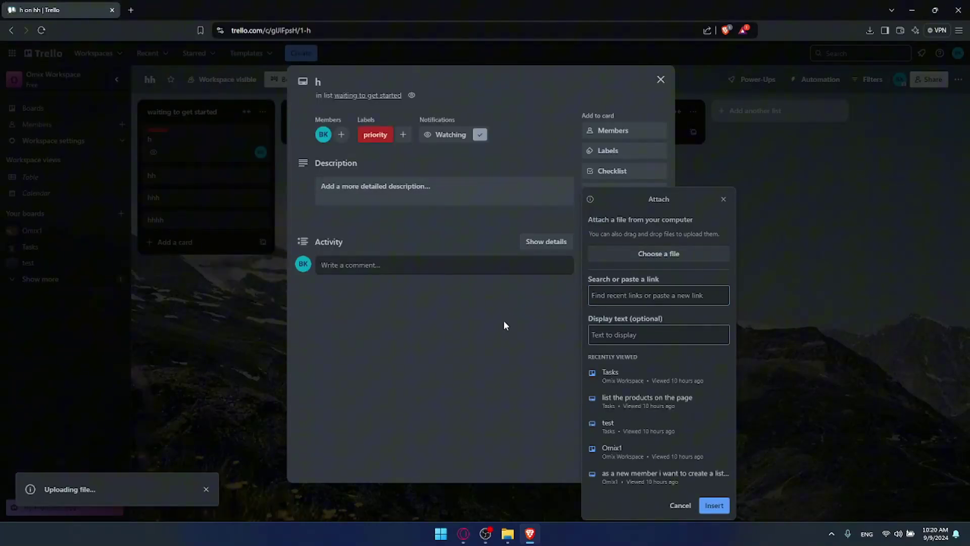
left_click(504, 321)
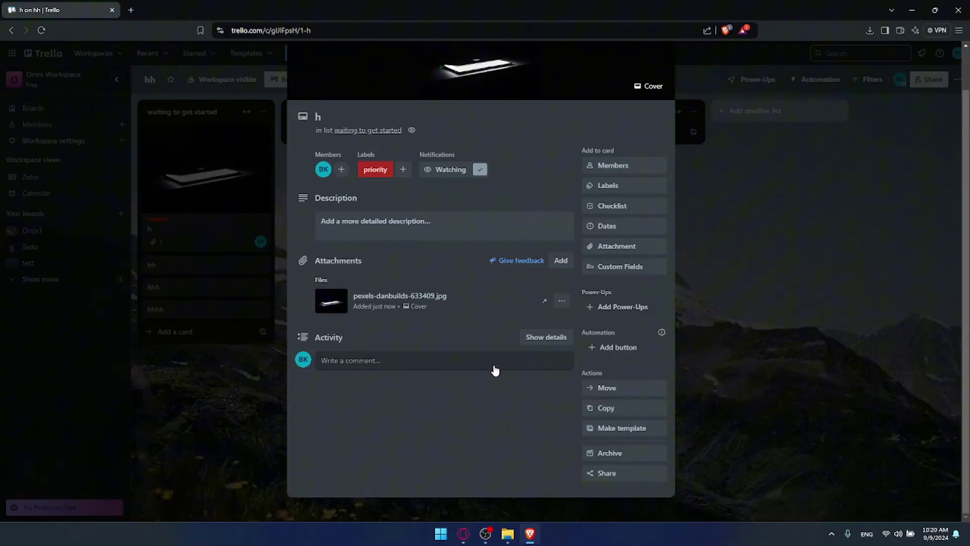
Step: Copy card h's share link and close the card to return to the board
left_click(601, 473)
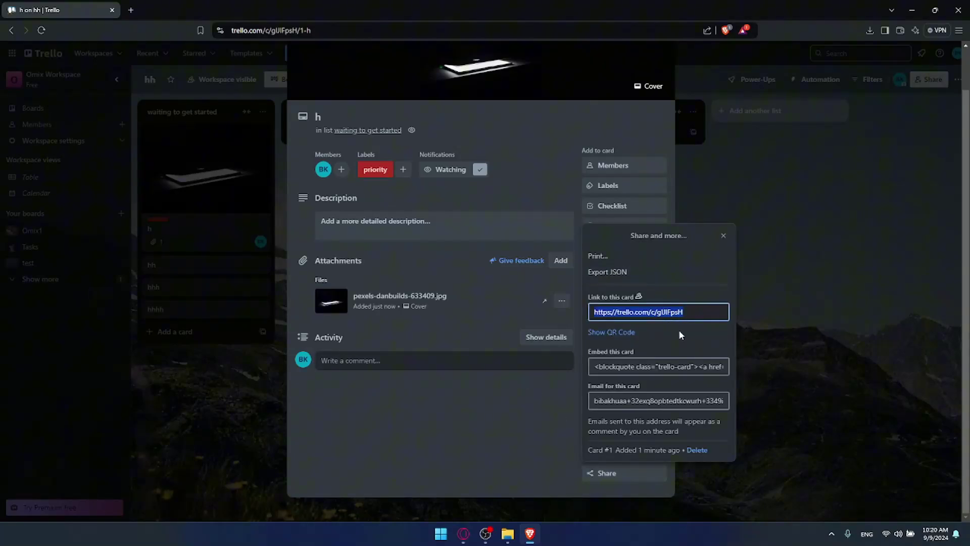
left_click(259, 290)
left_click(775, 181)
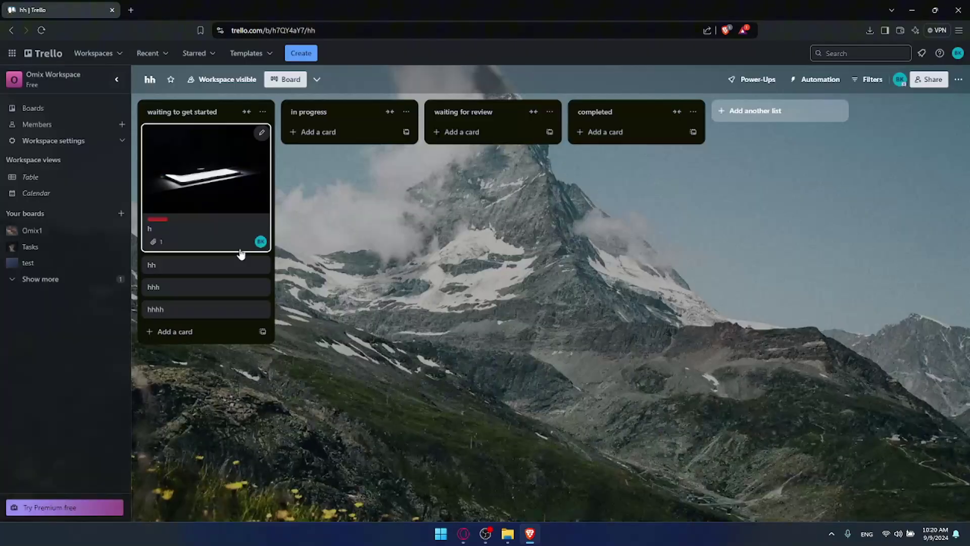
Step: Move card hh into in progress and save card h's link as its description
mouse_move(218, 274)
left_mouse_down()
mouse_move(251, 251)
mouse_move(347, 132)
left_mouse_up()
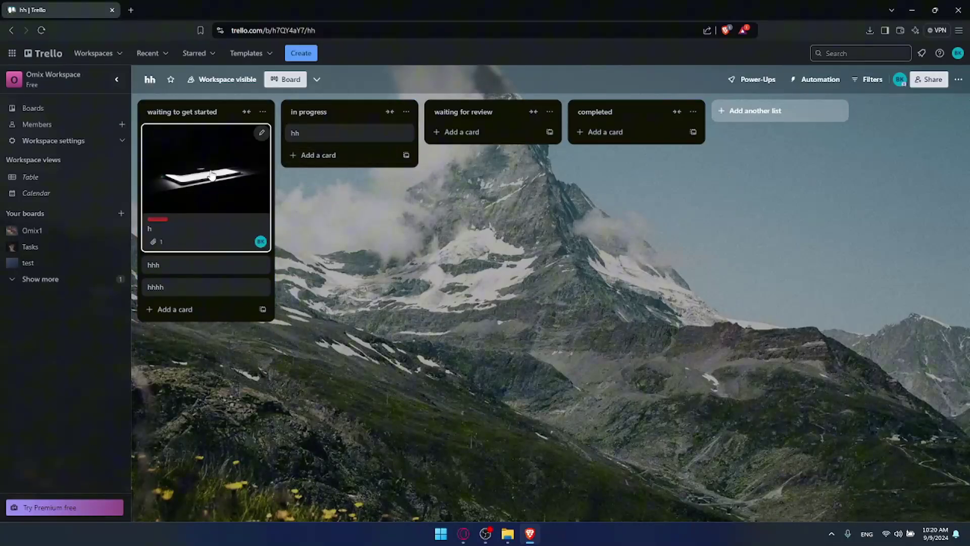
left_click(326, 135)
left_click(384, 186)
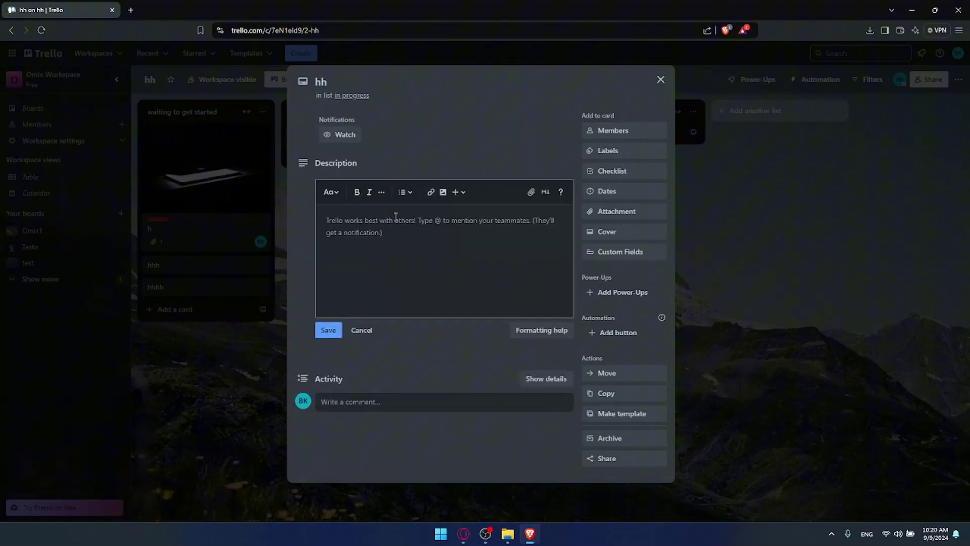
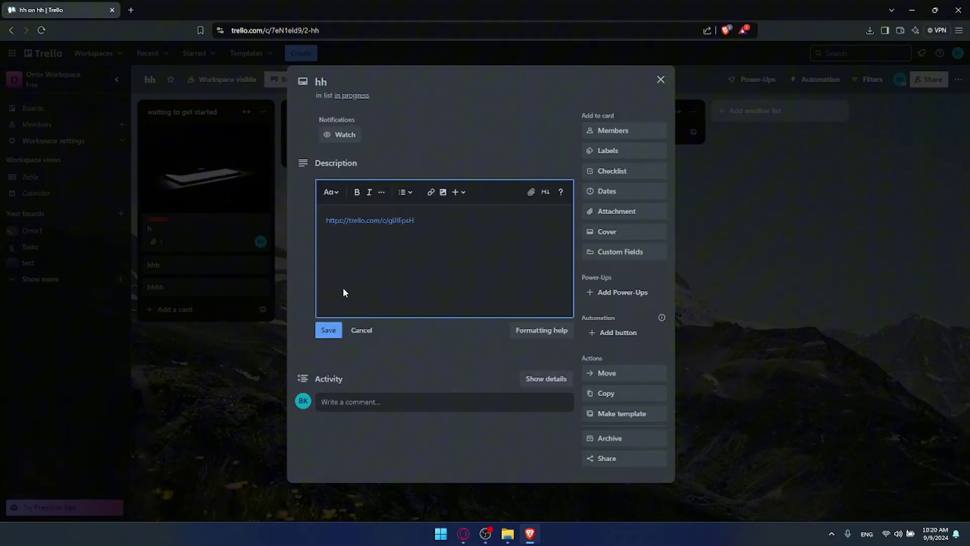
left_click(328, 330)
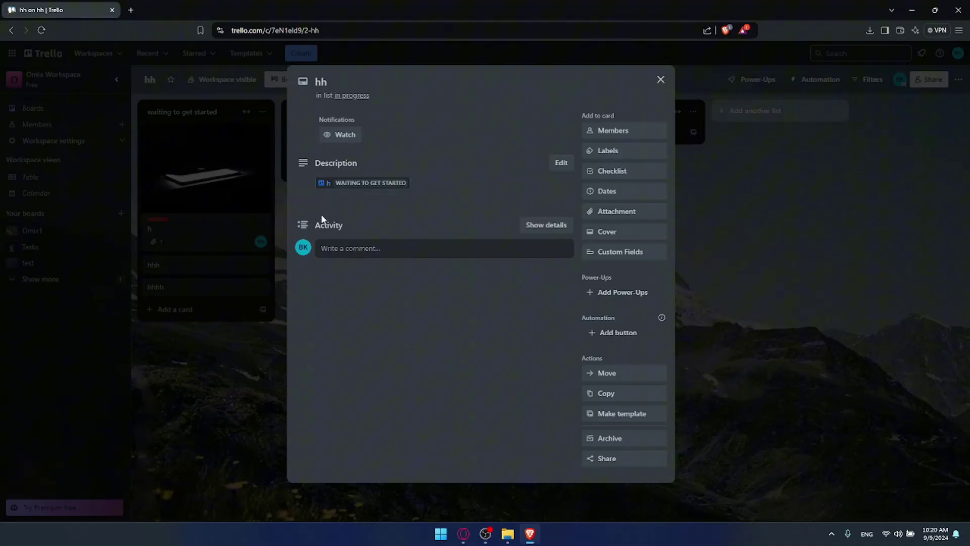
Step: Open card h from the link preview in hh's description, then close it
mouse_move(328, 187)
left_click(374, 186)
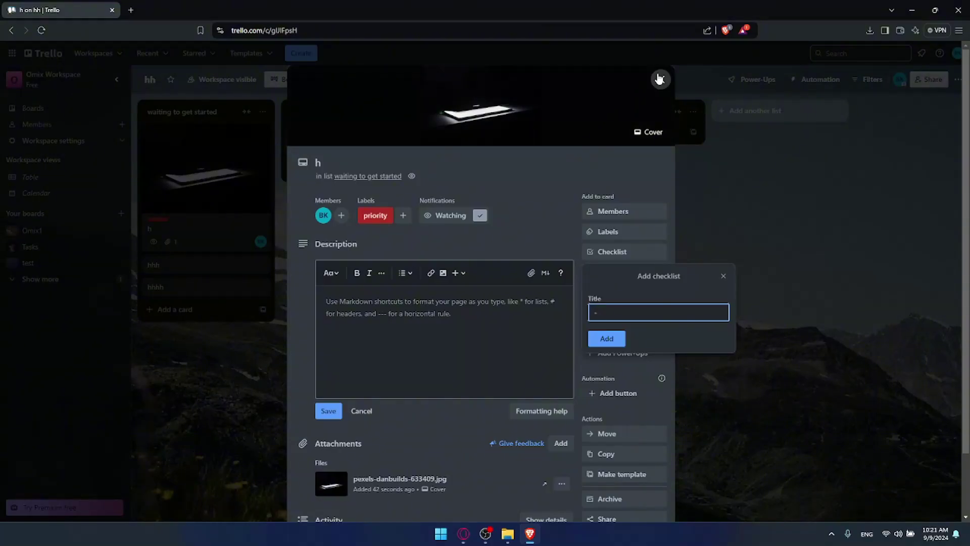
left_click(660, 80)
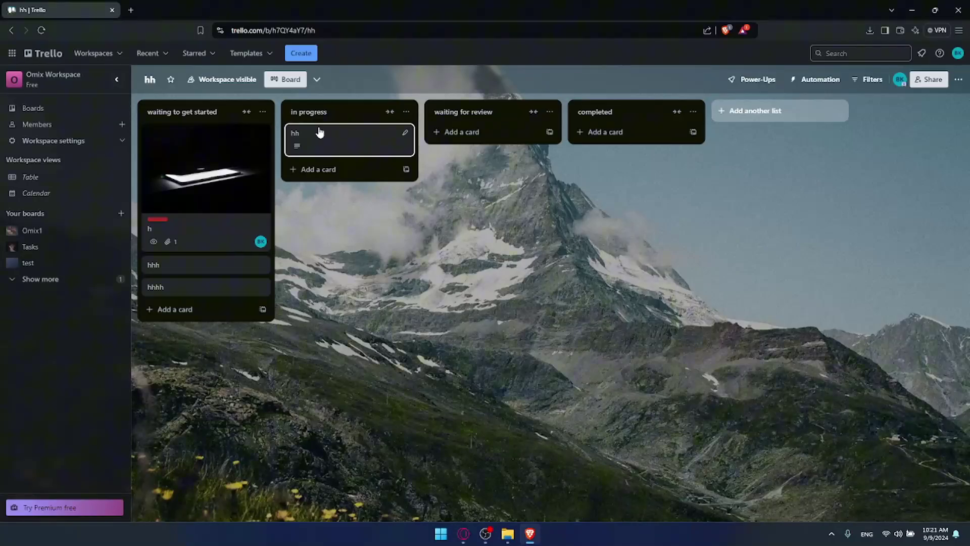
Step: Drag card h through in progress into the completed list, then open and close it
left_click_drag(192, 151, 329, 130)
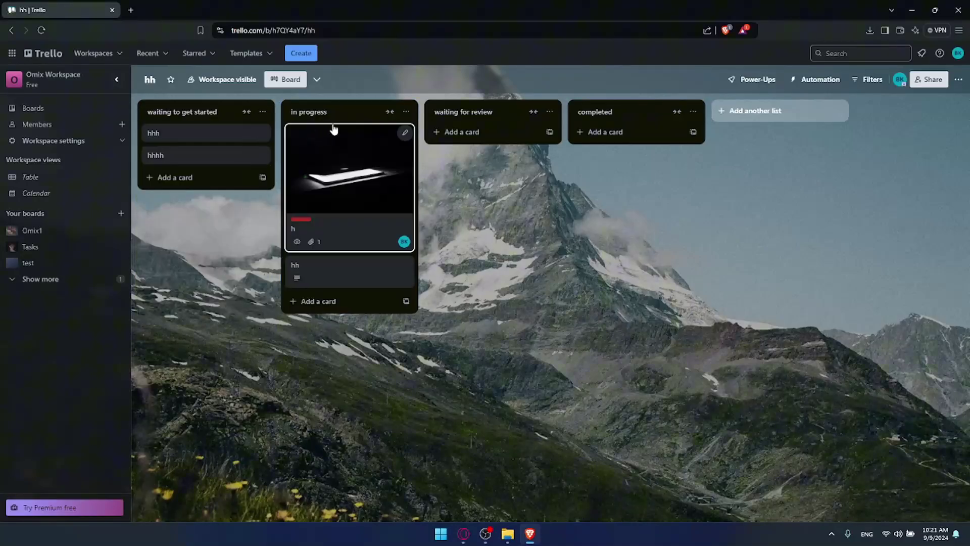
left_click_drag(349, 168, 644, 146)
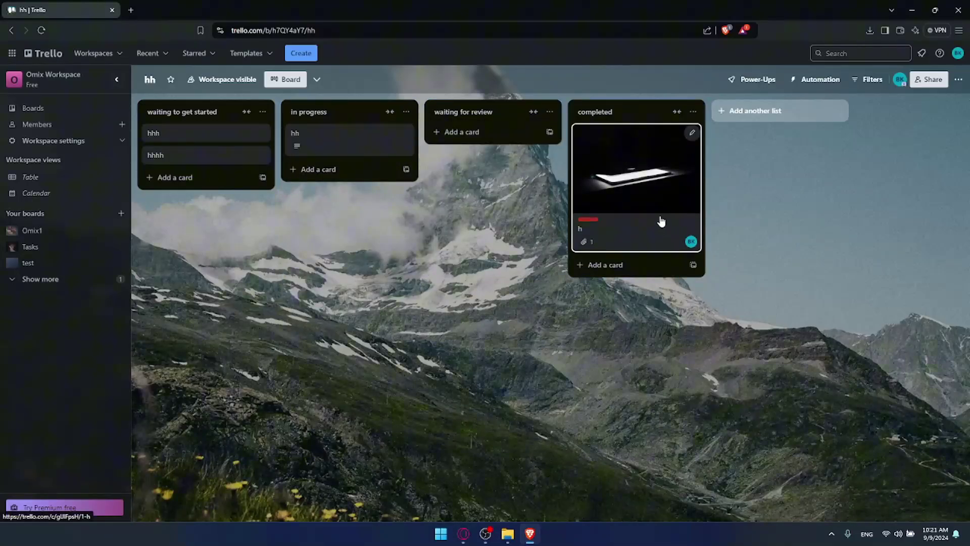
left_click(601, 201)
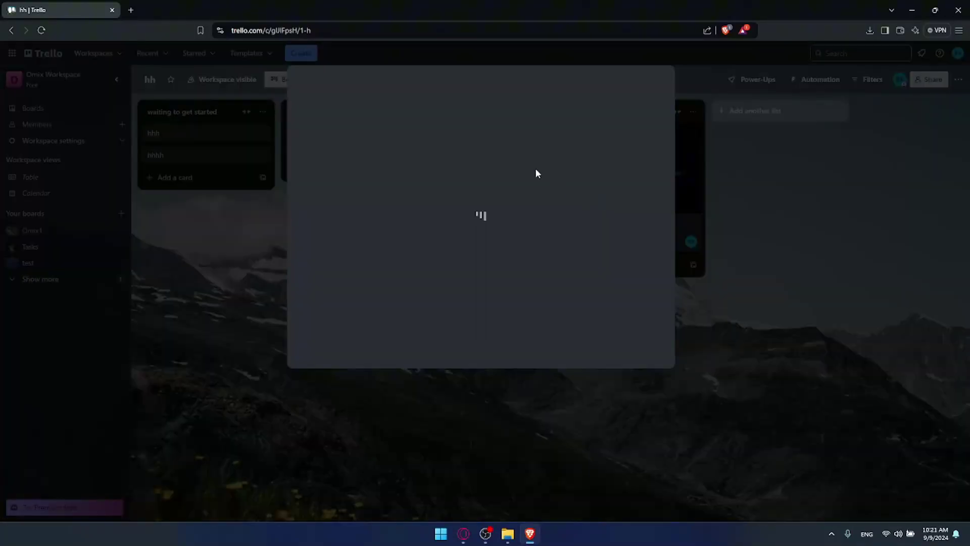
left_click(777, 207)
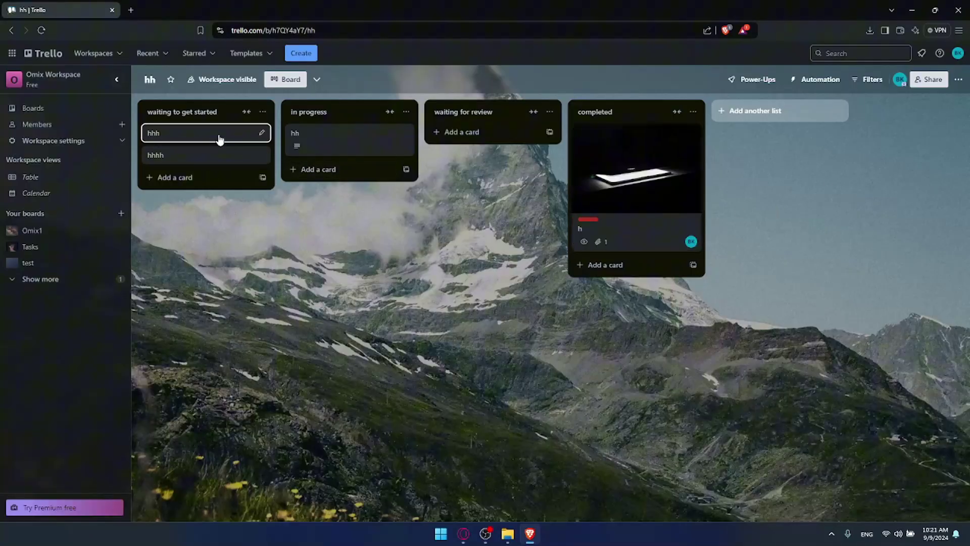
Step: Give card hhh a Sep 10 due date and close its details
left_click(217, 137)
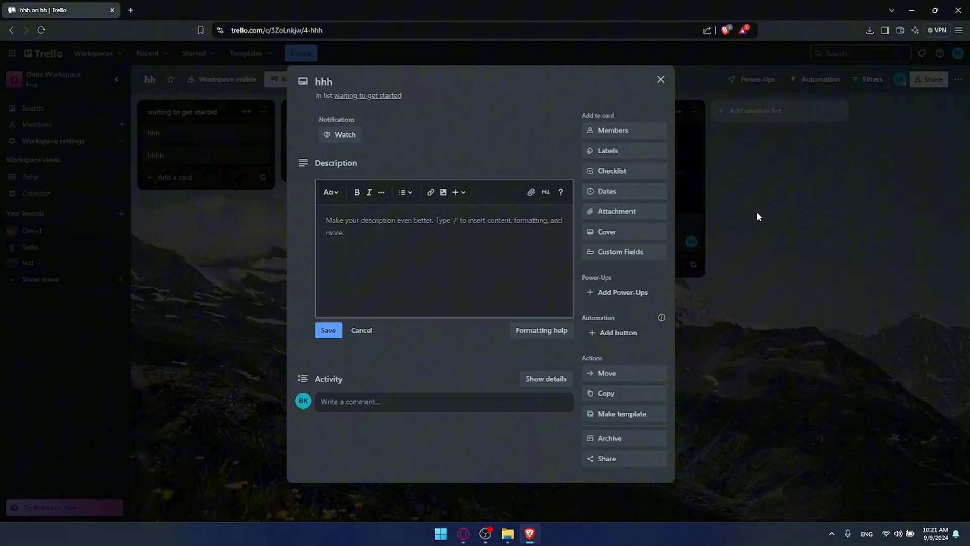
left_click(623, 193)
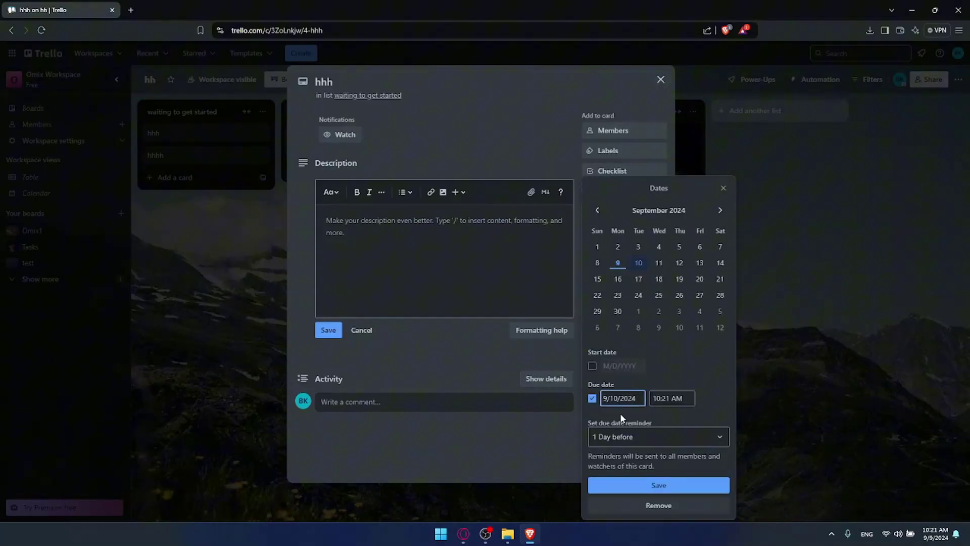
left_click(651, 486)
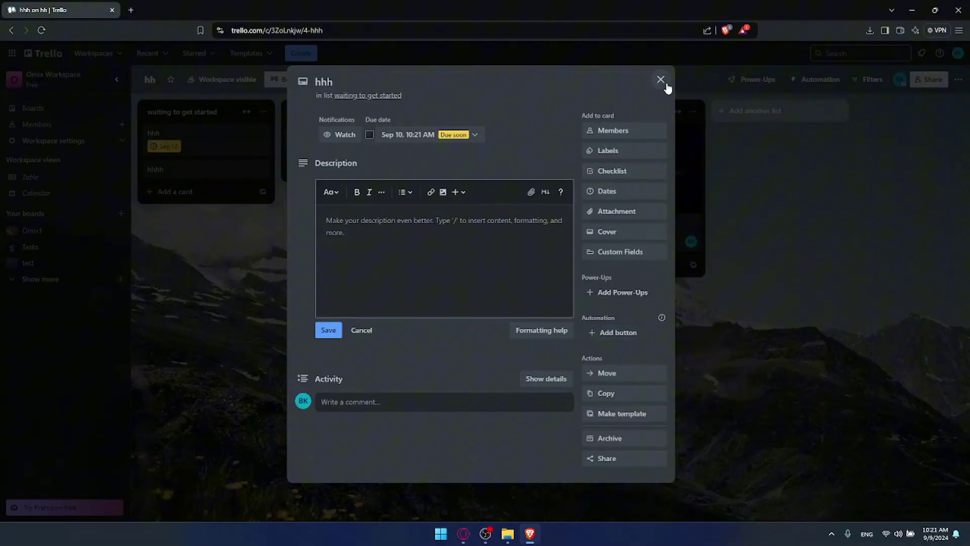
left_click(661, 79)
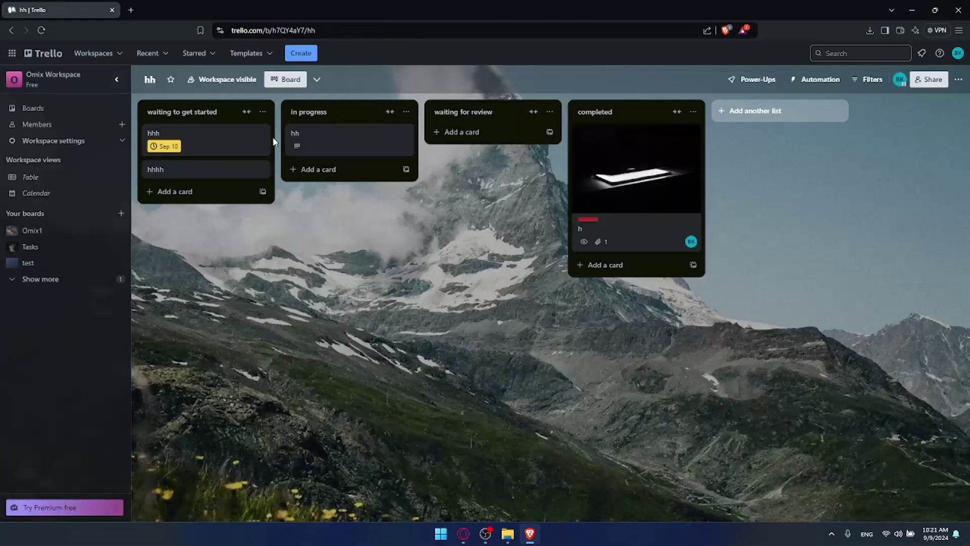
Step: Toggle hhh's due badge complete and back, move hhh atop completed, and minimise the browser
left_click(154, 147)
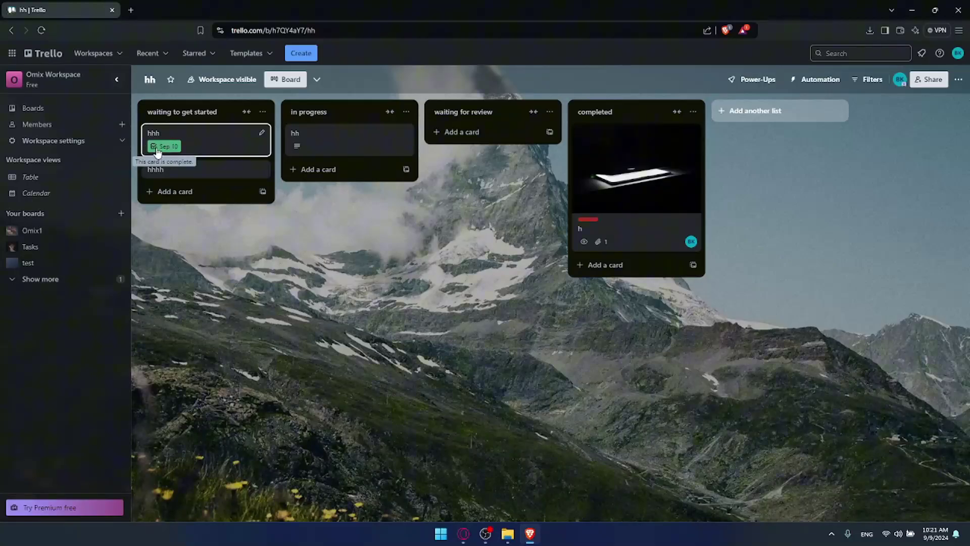
left_click(158, 149)
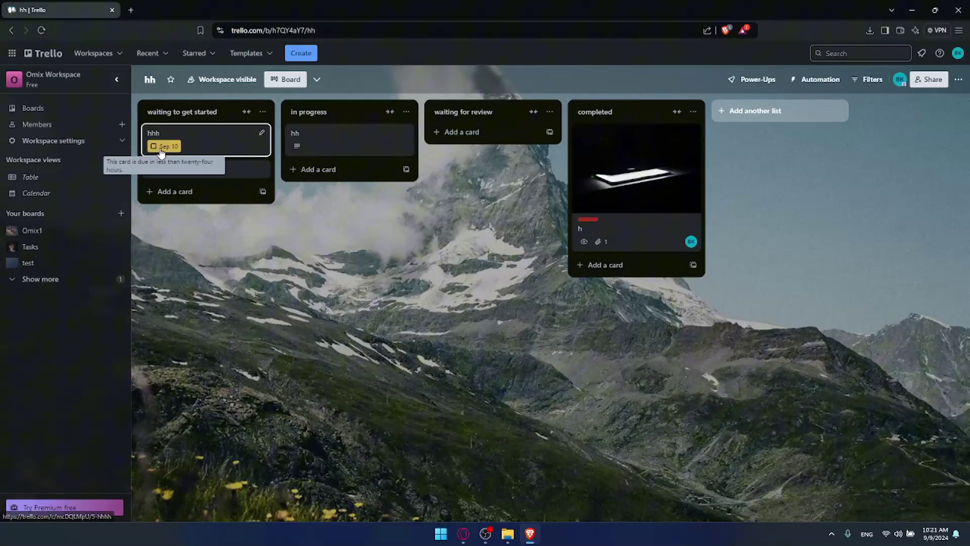
left_click_drag(161, 151, 632, 144)
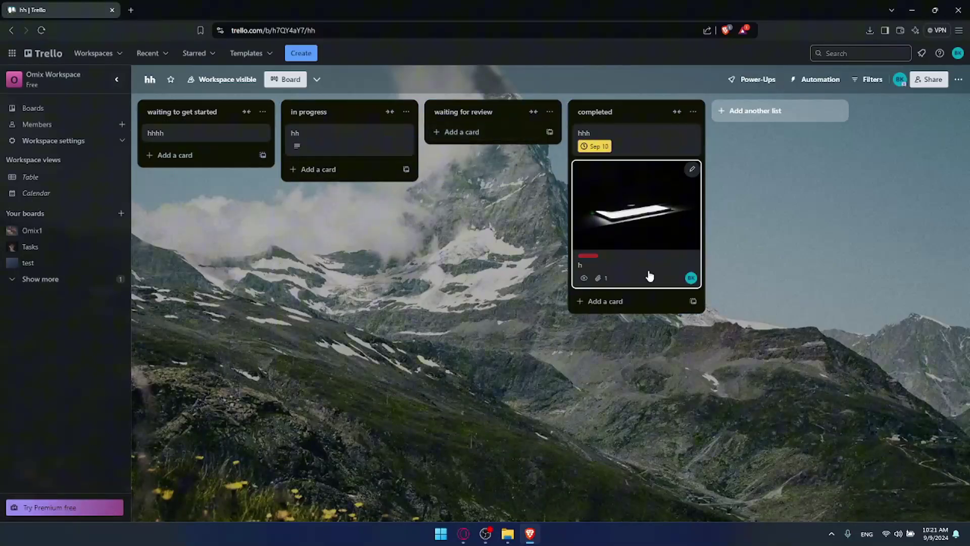
left_click(131, 10)
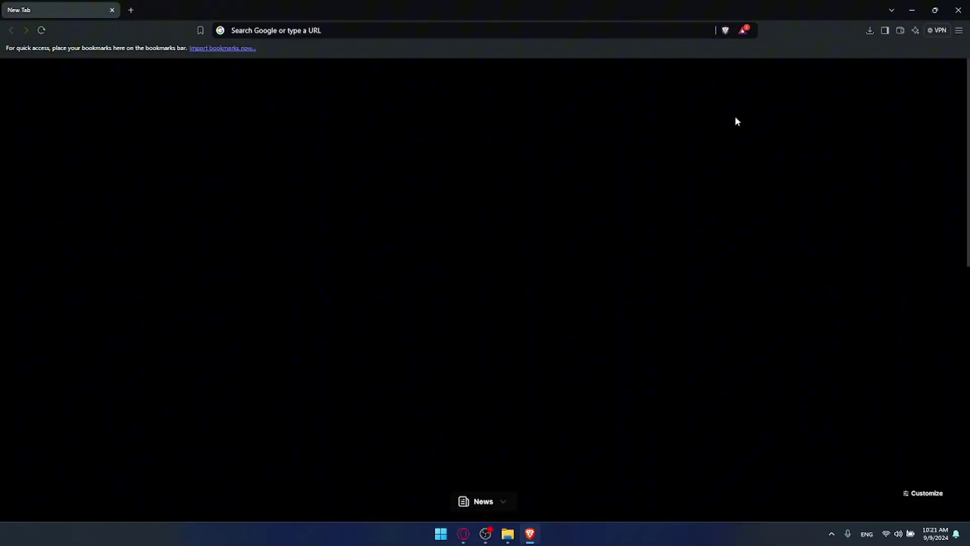
left_click(911, 10)
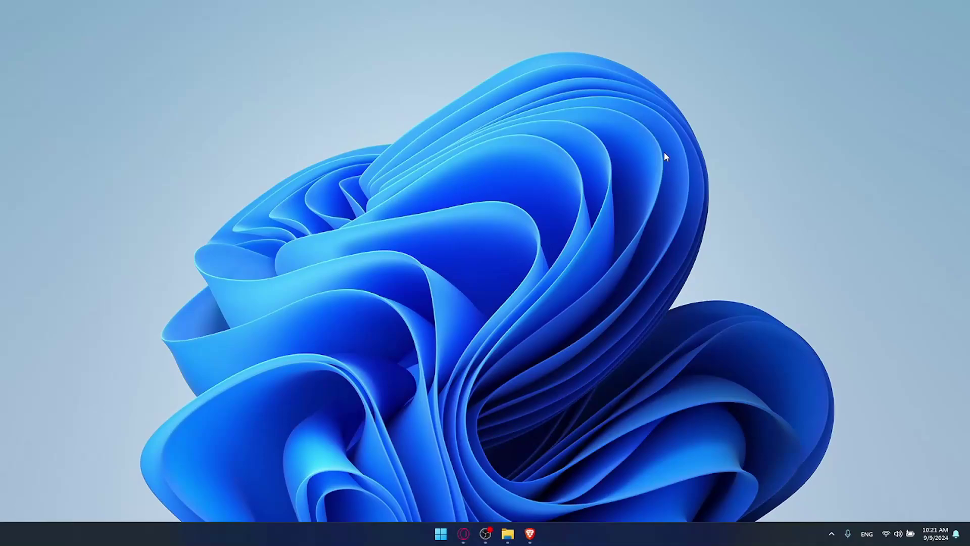